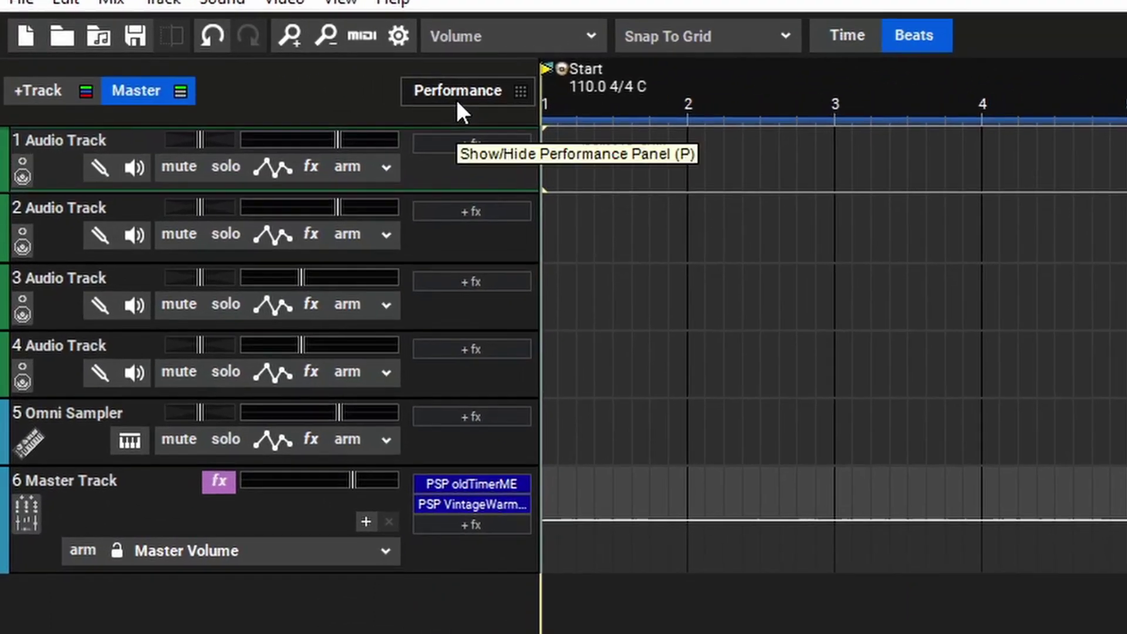
Show the Performance Panel and open the Library's 110bpm Beats folder.
{"action": "left_click", "coordinate": [455, 94]}
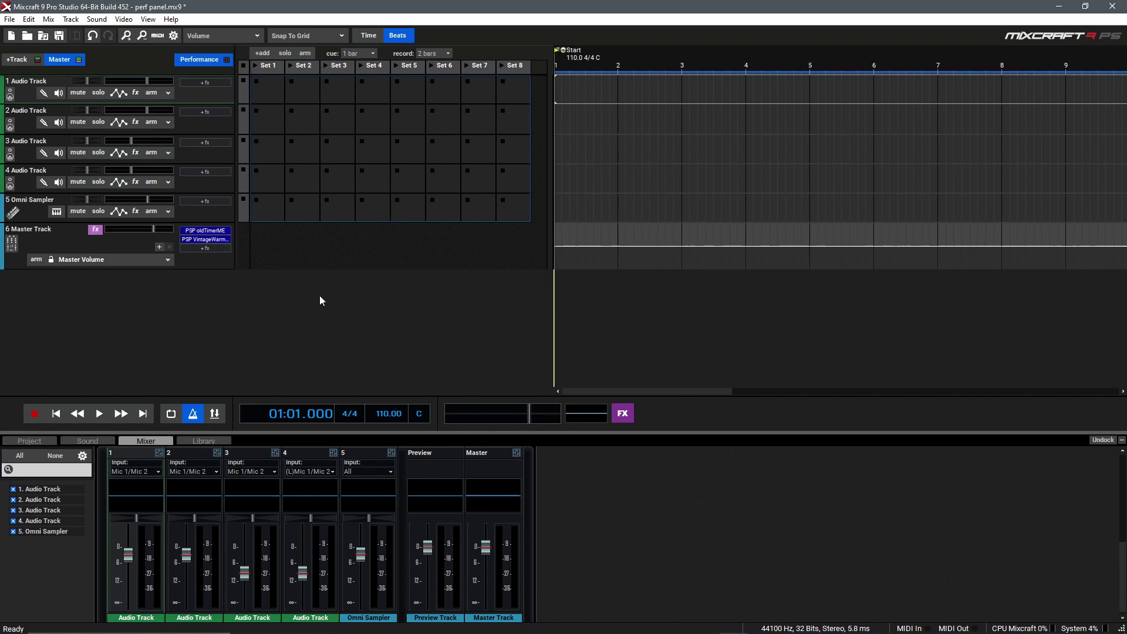
{"action": "left_click", "coordinate": [221, 442]}
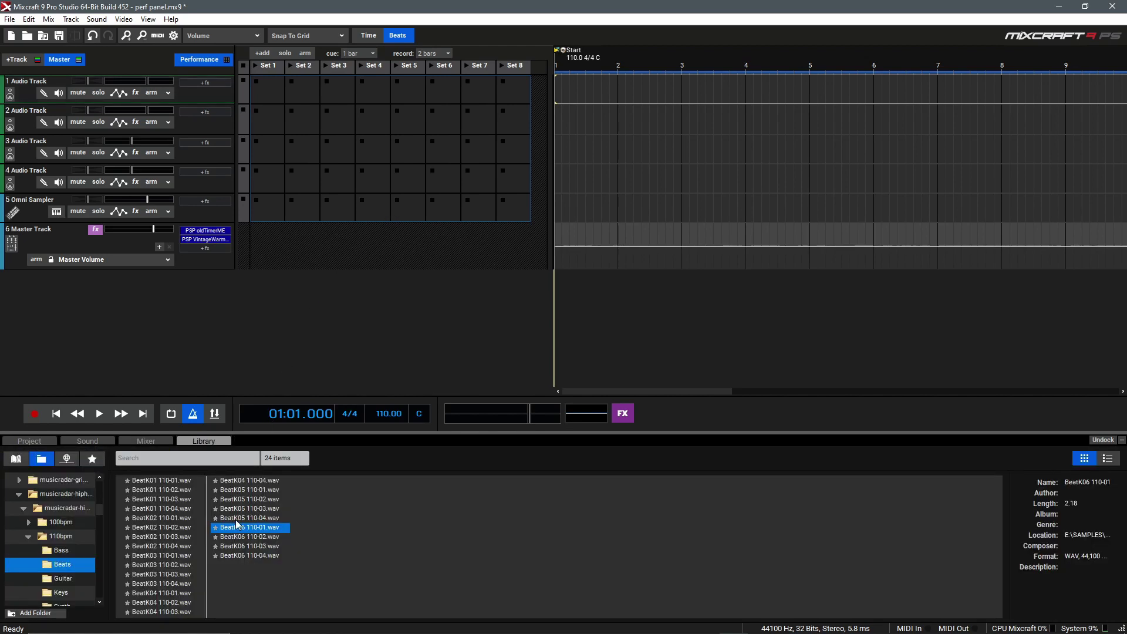
Put BeatK01 110-01.wav in track 1 Set 1, audition it, then add BeatK04 110-04.wav to track 2 Set 1.
{"action": "left_click_drag", "start_coordinate": [171, 484], "coordinate": [265, 93]}
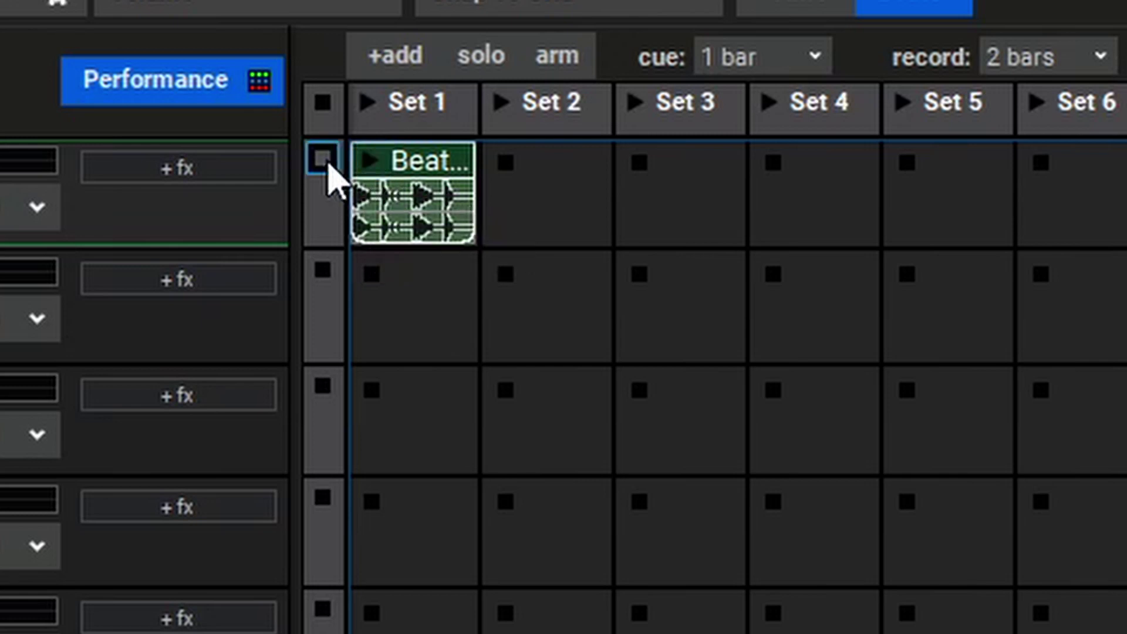
{"action": "left_click", "coordinate": [385, 165]}
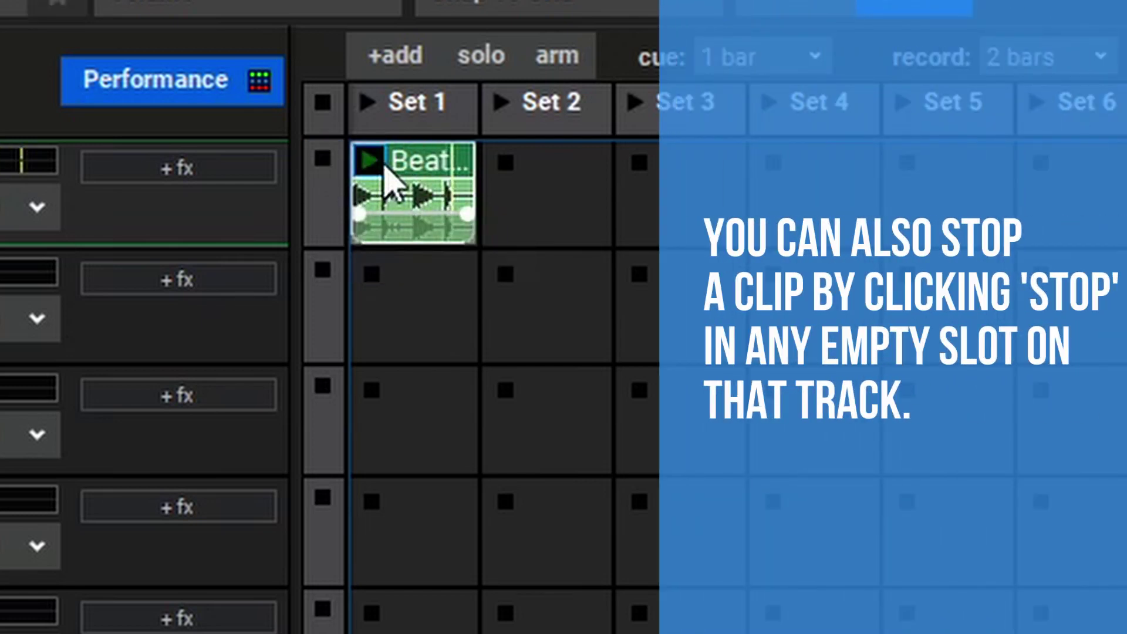
{"action": "left_click", "coordinate": [328, 164]}
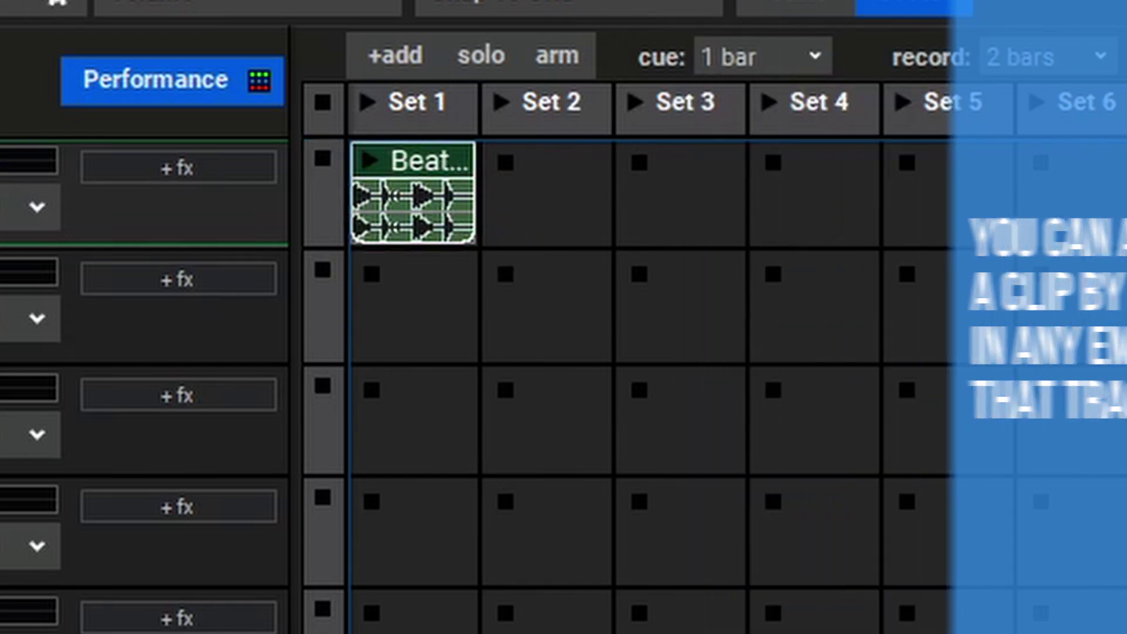
{"action": "left_click_drag", "start_coordinate": [414, 353], "coordinate": [434, 311]}
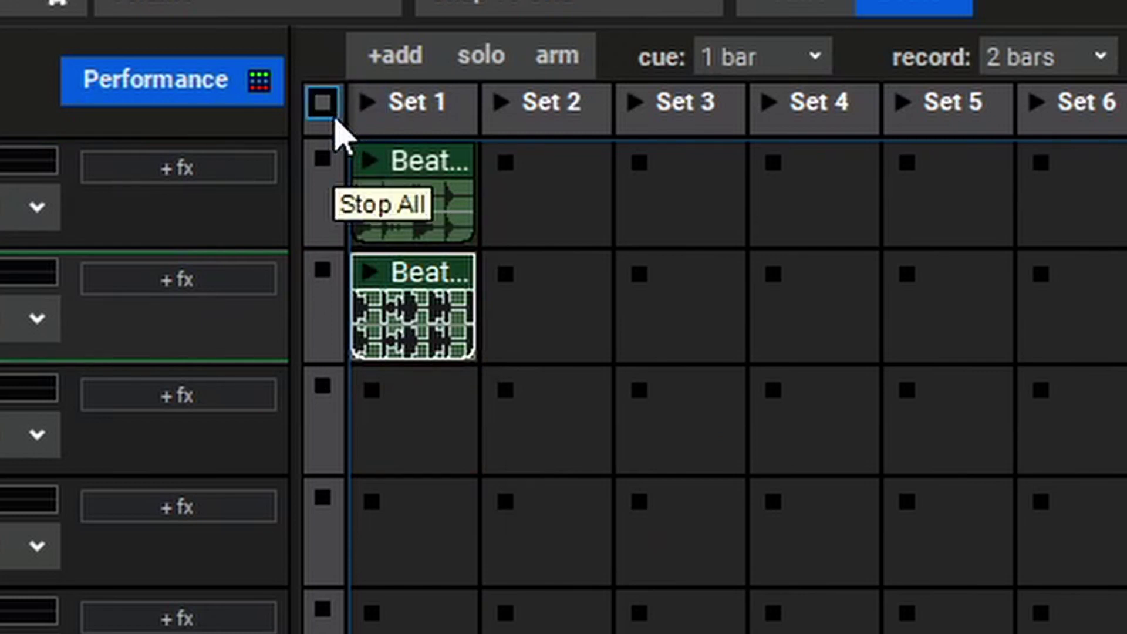
Audition Set 1, then add the BeatK05 110-03.wav loop to track 2 Set 2.
{"action": "left_click", "coordinate": [376, 109]}
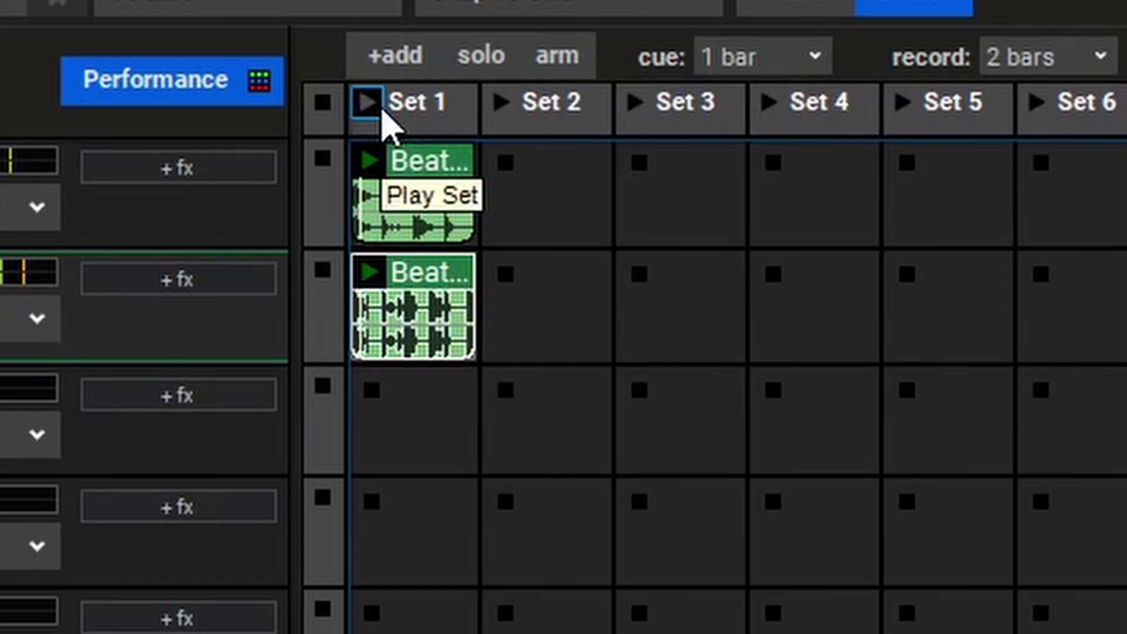
{"action": "left_click", "coordinate": [334, 114]}
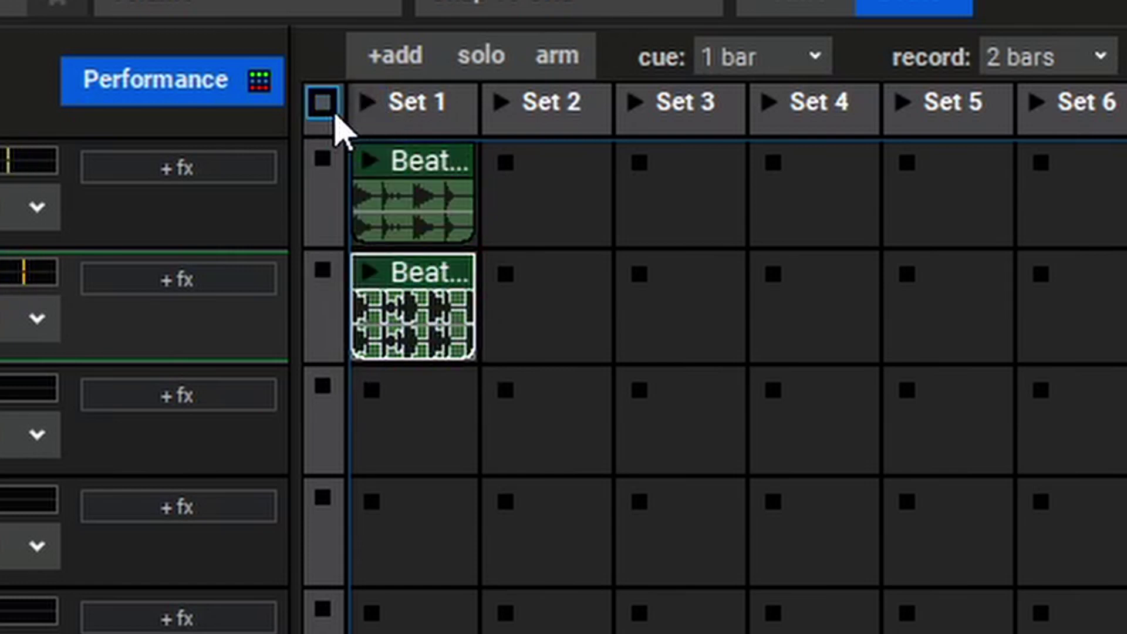
{"action": "key", "text": "Right"}
{"action": "left_click_drag", "start_coordinate": [498, 554], "coordinate": [515, 297]}
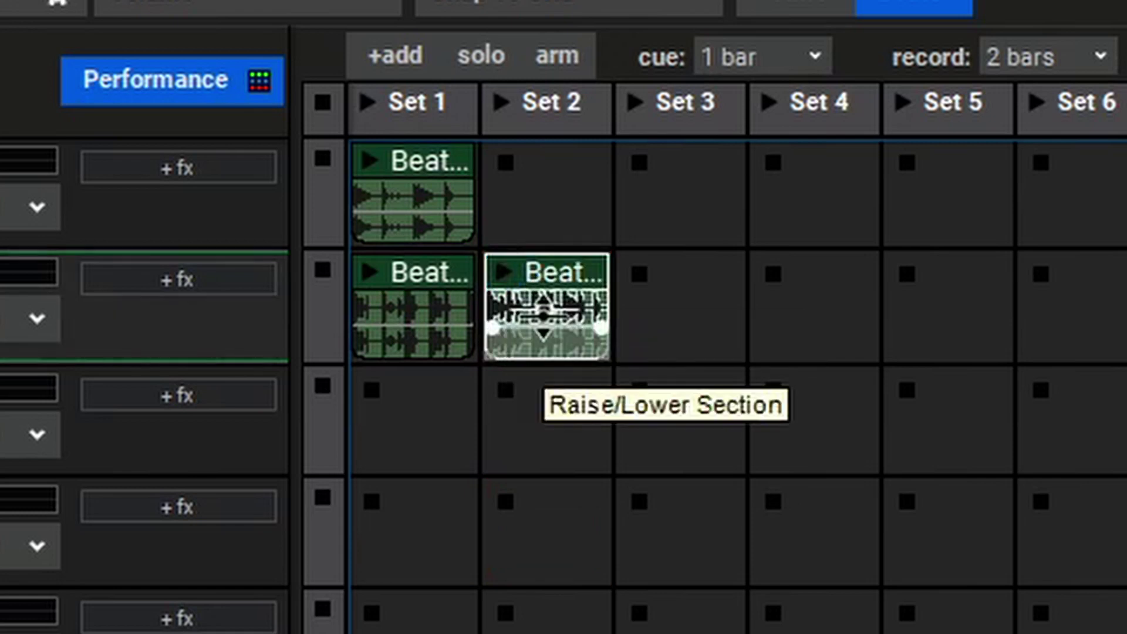
Play the track 1 Set 1 and track 2 Set 2 Beat clips together, then stop all clips.
{"action": "left_click", "coordinate": [371, 166]}
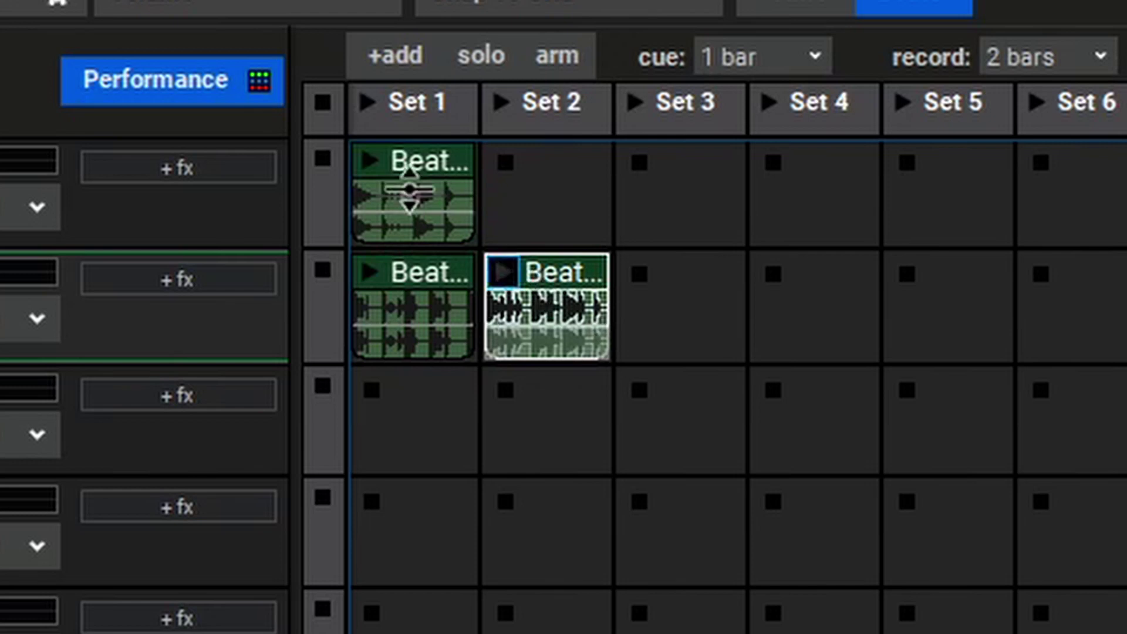
{"action": "left_click", "coordinate": [372, 167]}
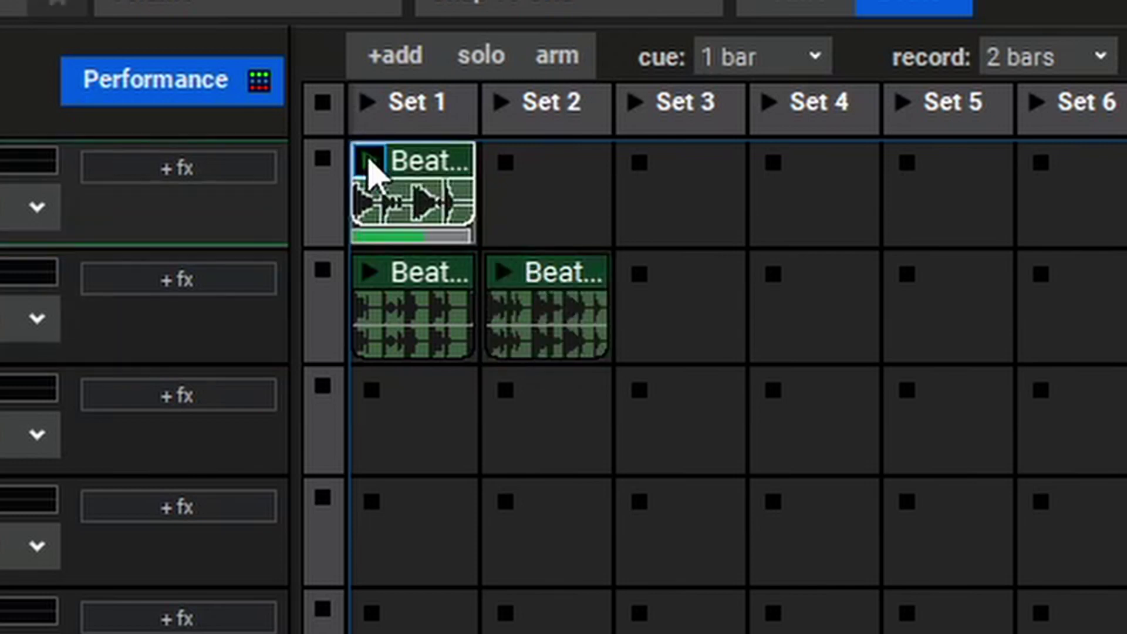
{"action": "left_click", "coordinate": [505, 286]}
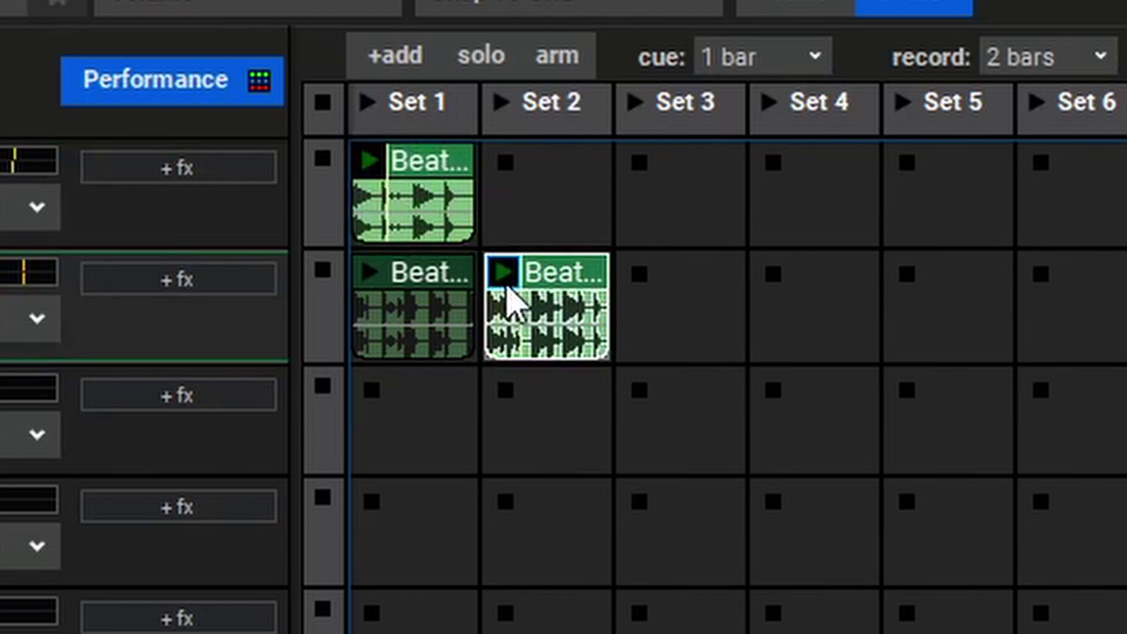
{"action": "left_click", "coordinate": [335, 120]}
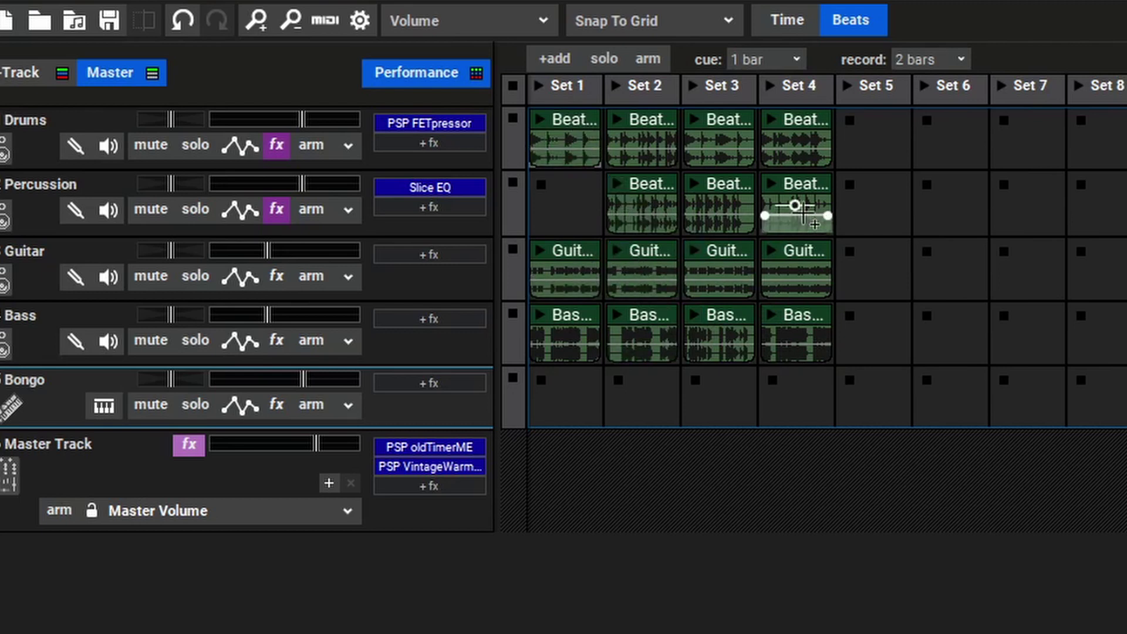
Launch and queue Drums, Guitar, Percussion and Bass clips across Sets 1–3, then stop everything.
{"action": "left_click", "coordinate": [540, 126]}
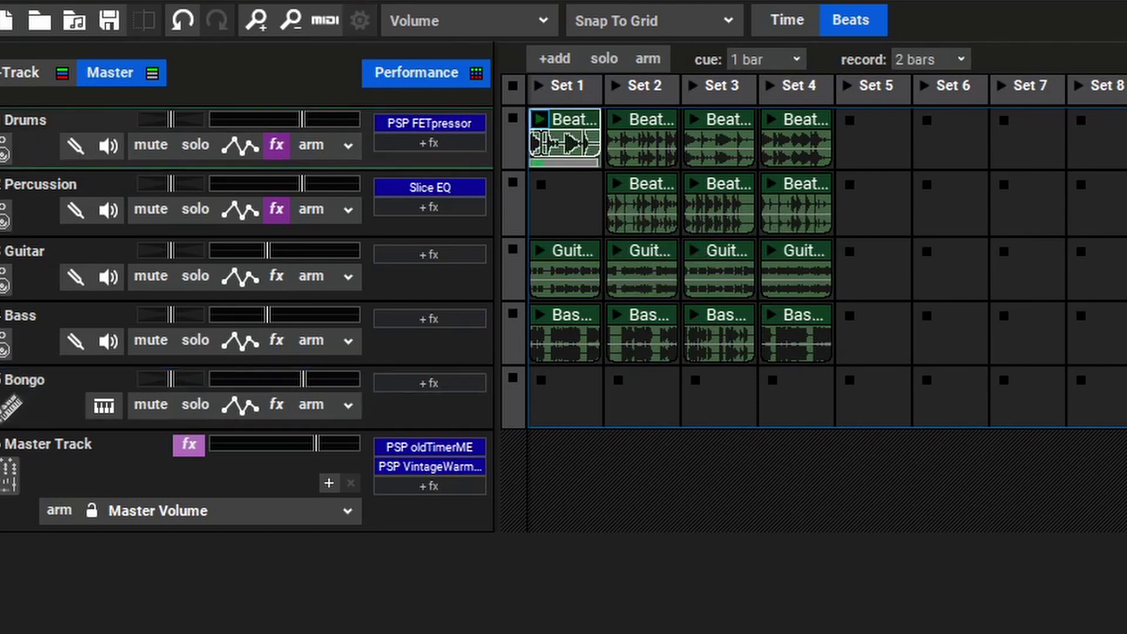
{"action": "left_click", "coordinate": [544, 247]}
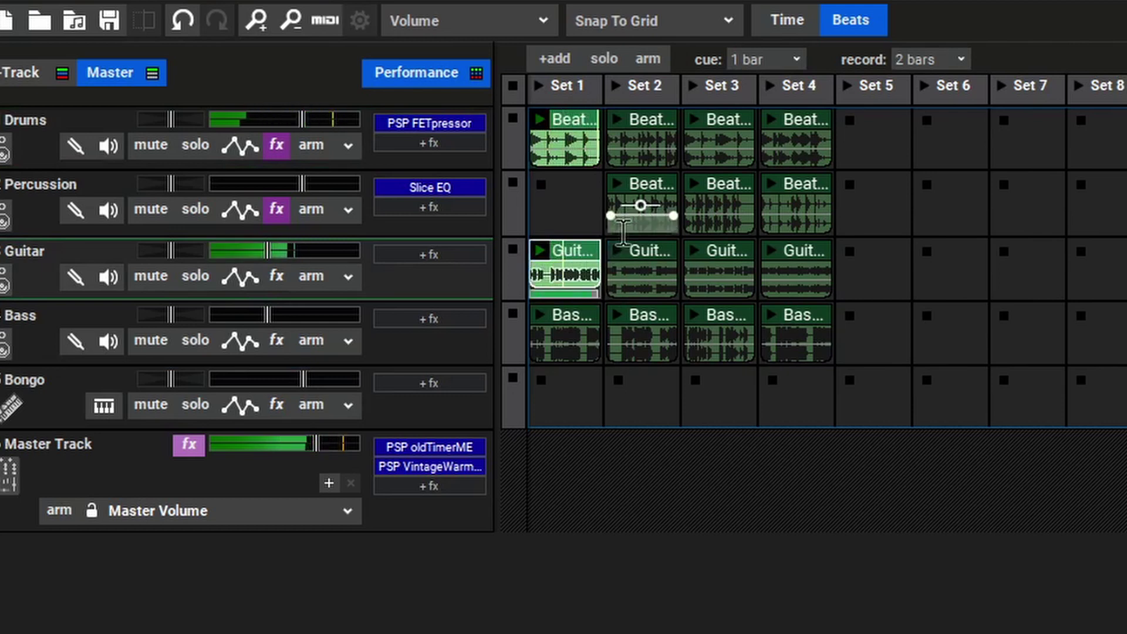
{"action": "left_click", "coordinate": [694, 183]}
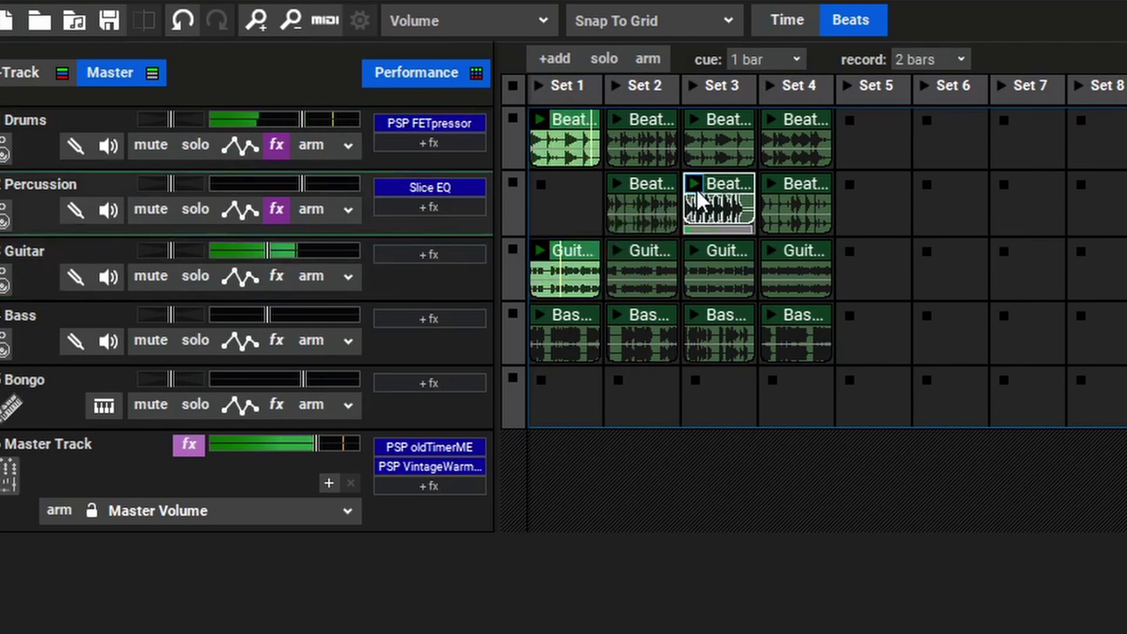
{"action": "left_click", "coordinate": [621, 314]}
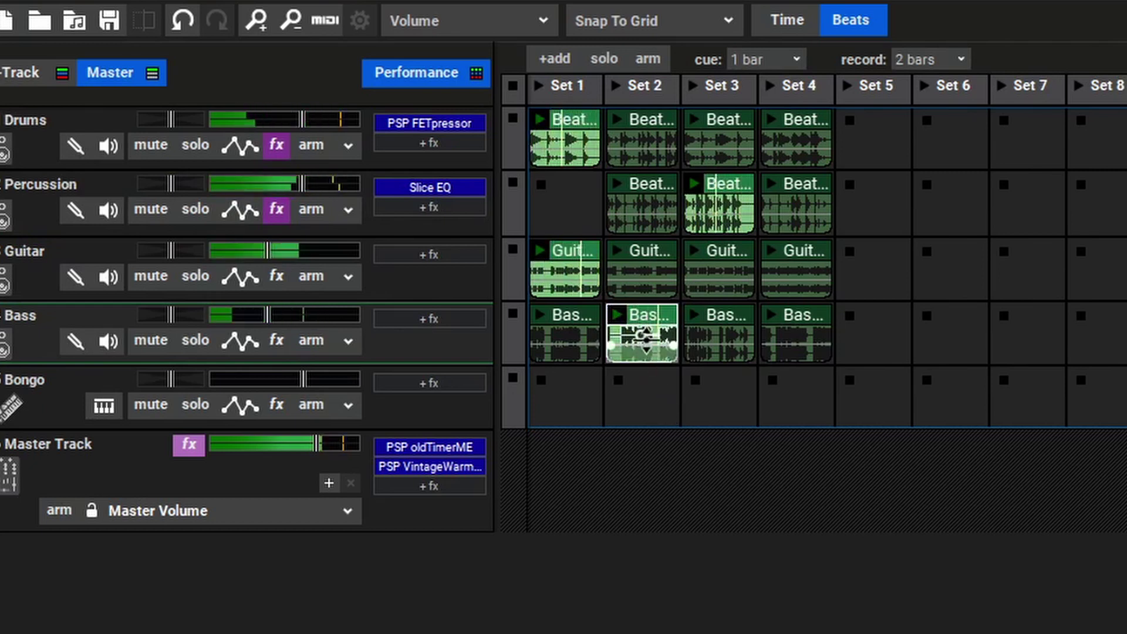
{"action": "left_click", "coordinate": [618, 196]}
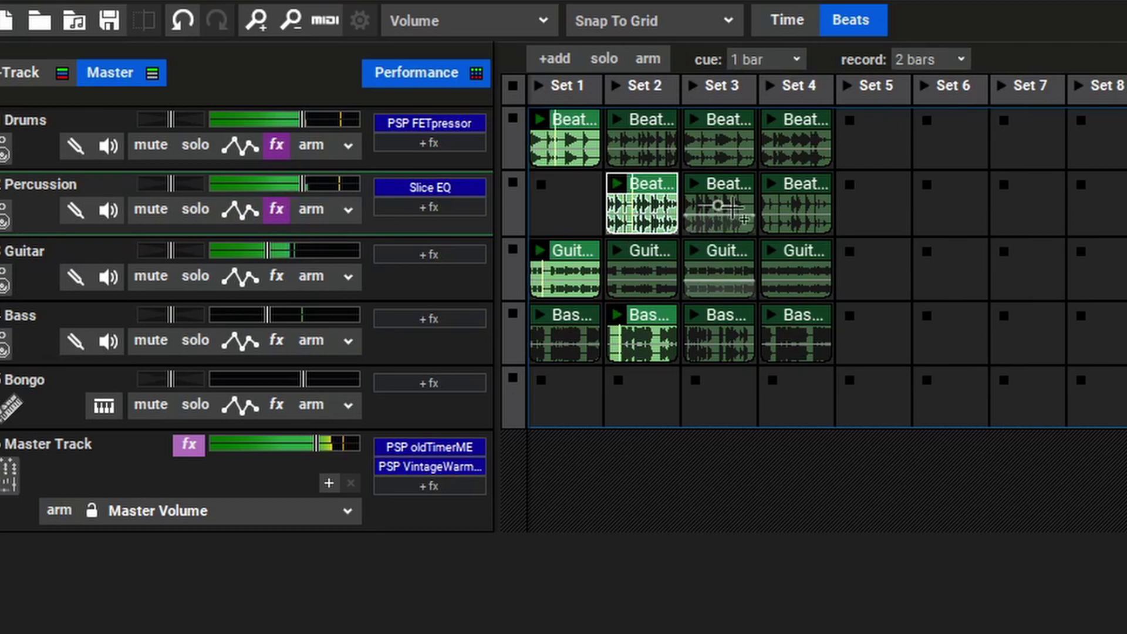
{"action": "left_click", "coordinate": [694, 311]}
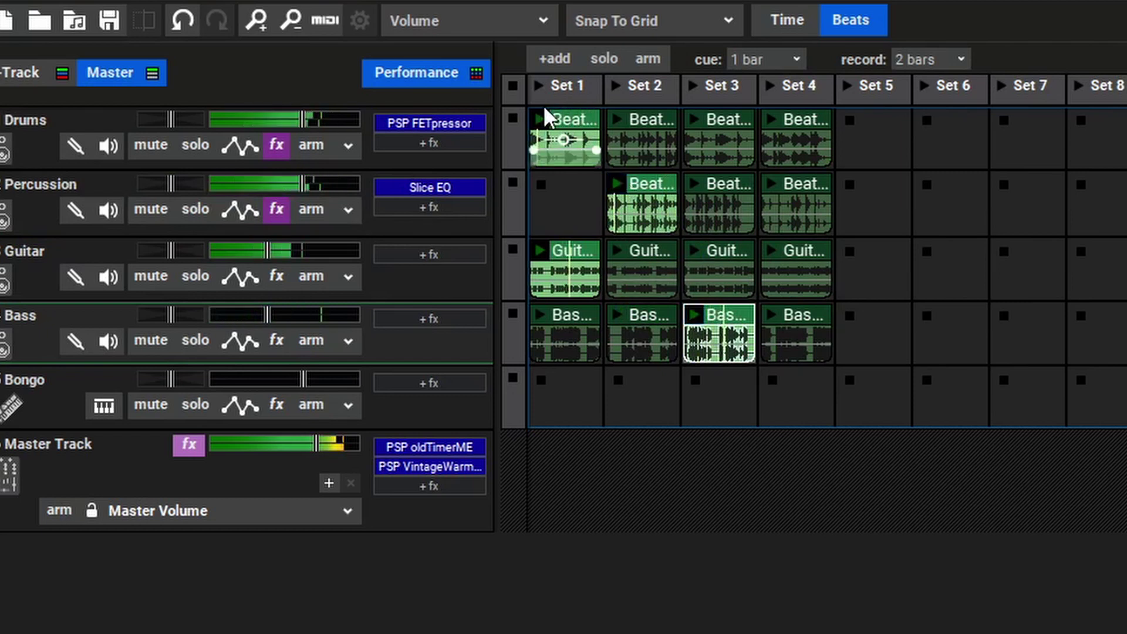
{"action": "left_click", "coordinate": [520, 90]}
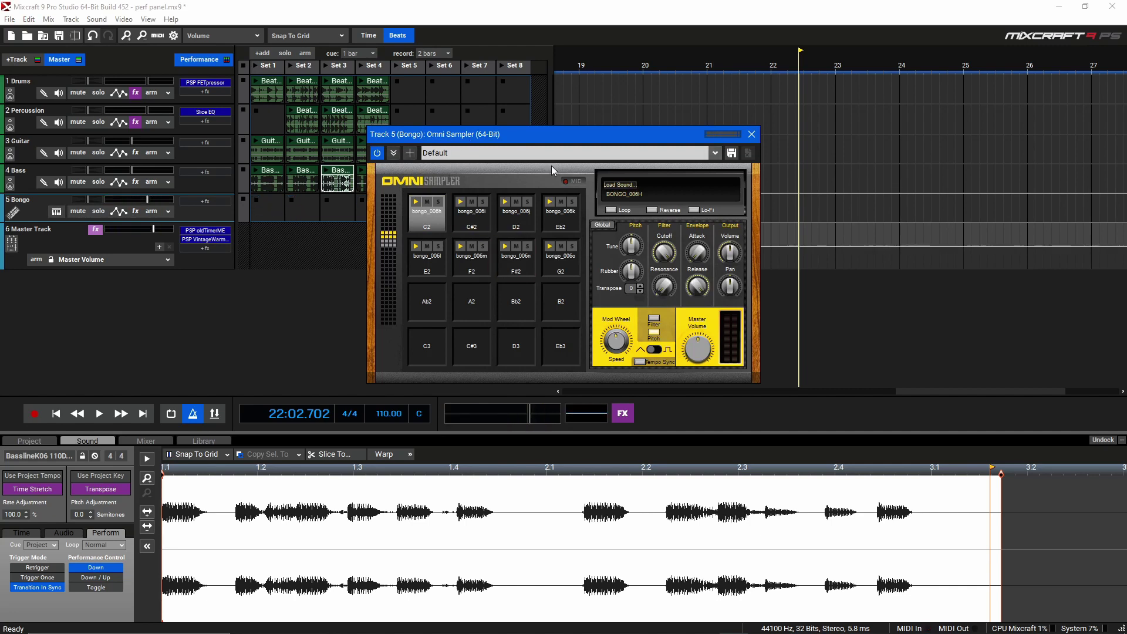
Close the Omni Sampler and arm the Bongo track and its Performance Panel row for recording.
{"action": "left_click", "coordinate": [750, 134]}
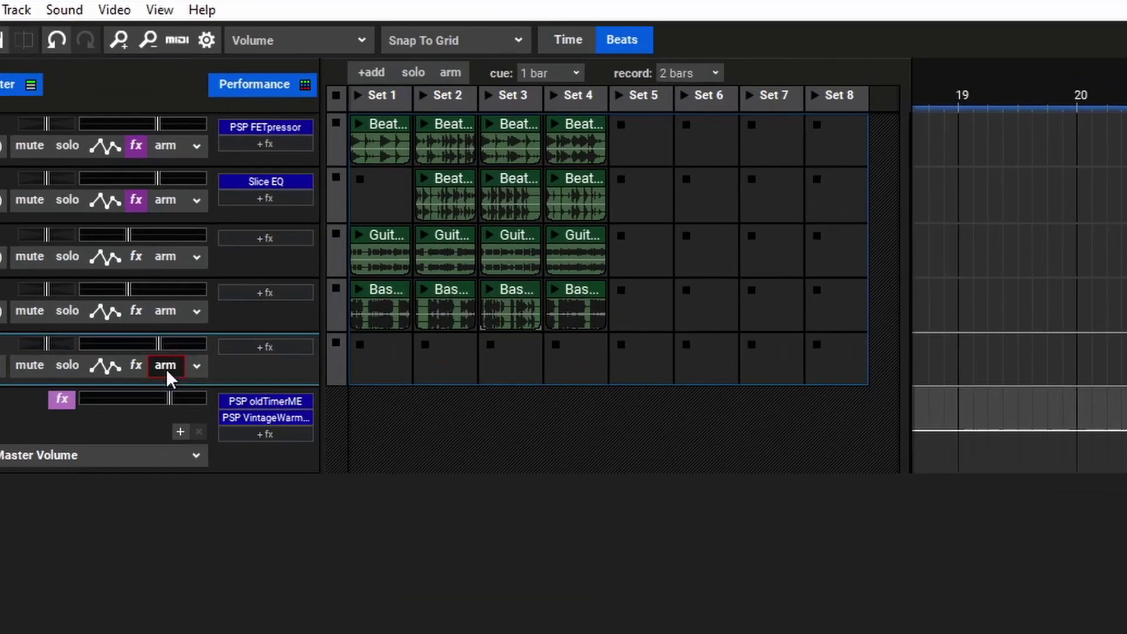
{"action": "left_click", "coordinate": [151, 211]}
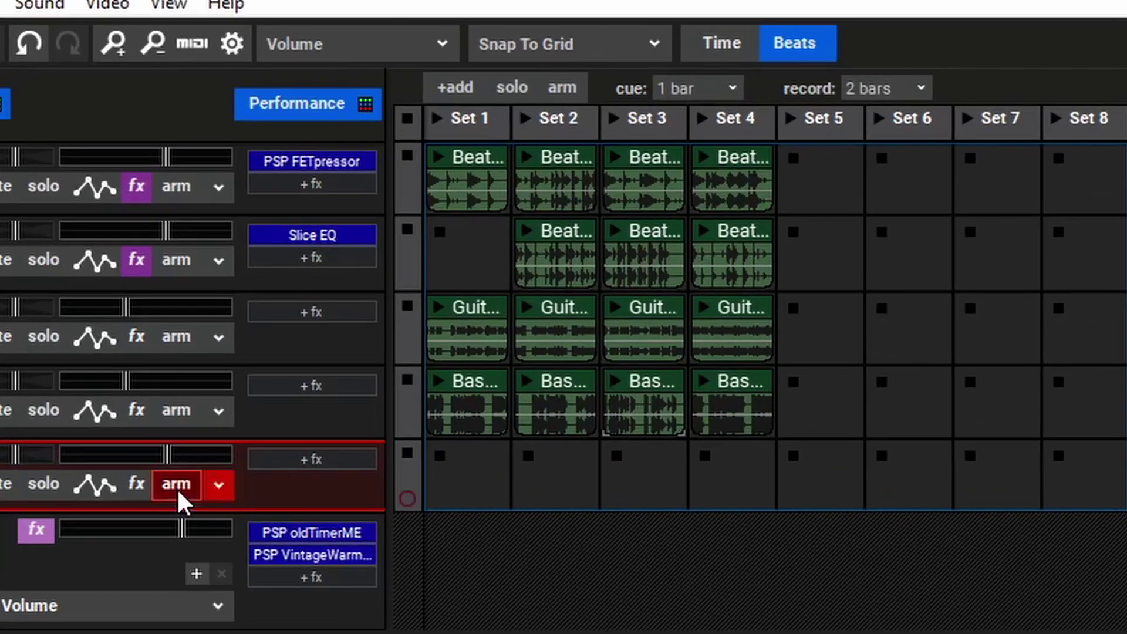
{"action": "left_click", "coordinate": [409, 500]}
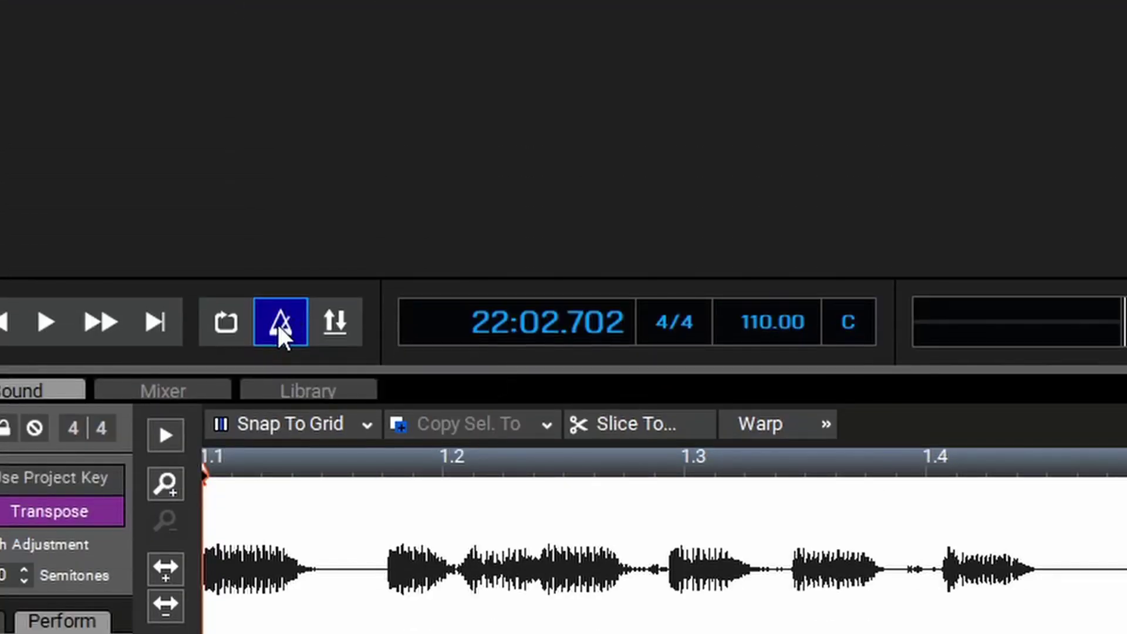
Enable the metronome's recording count-in and set Performance Panel recordings to 2 bars.
{"action": "right_click", "coordinate": [280, 322]}
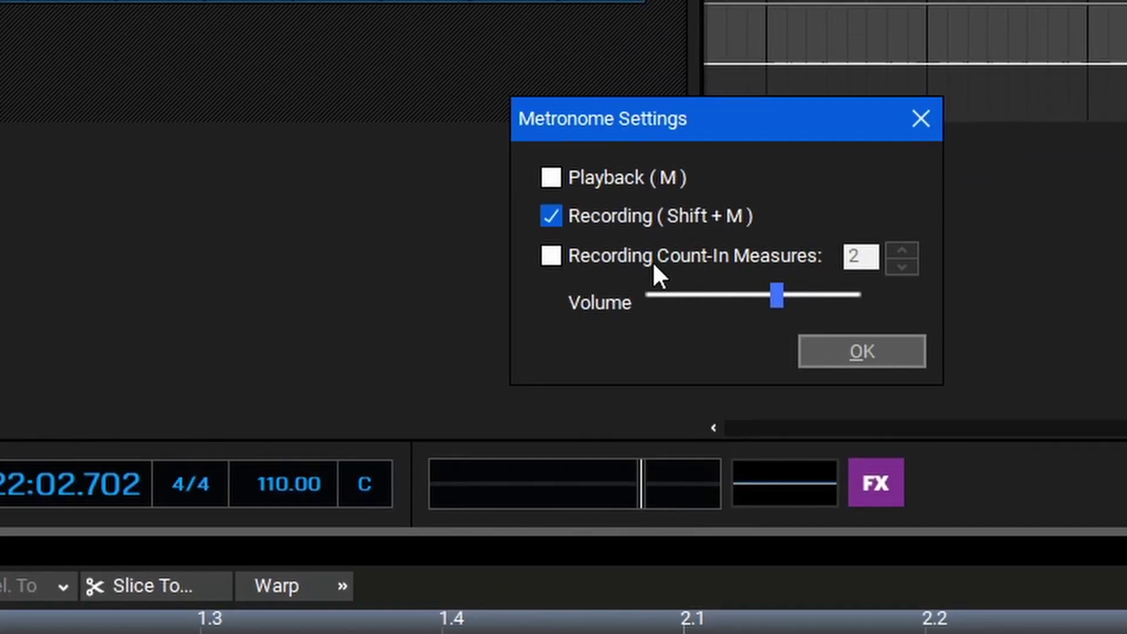
{"action": "left_click", "coordinate": [1126, 96]}
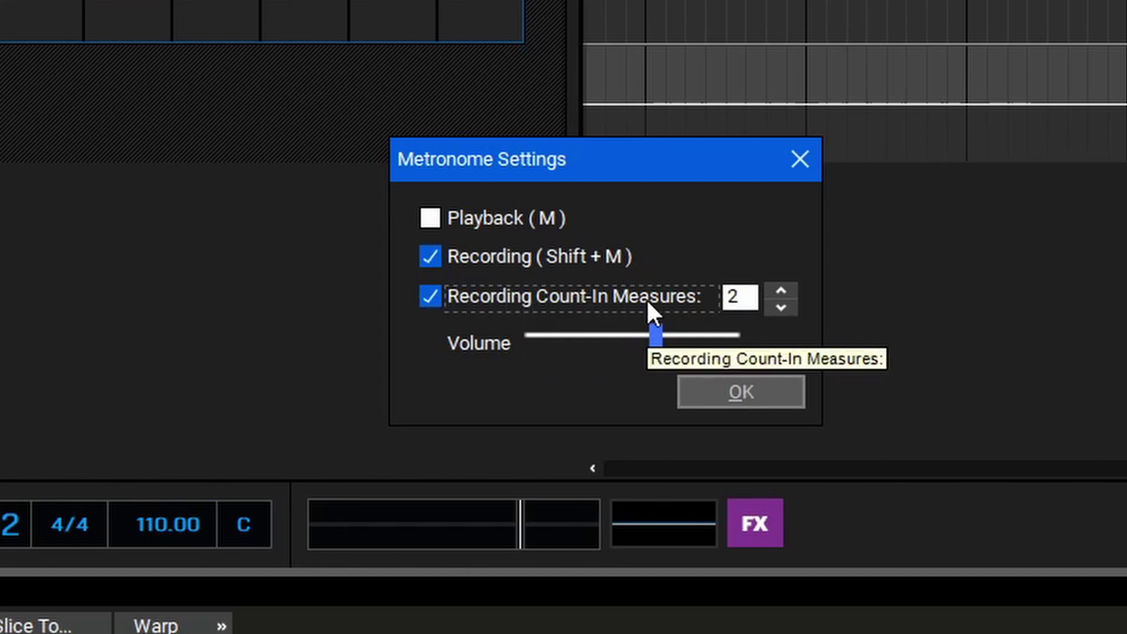
{"action": "left_click", "coordinate": [741, 391]}
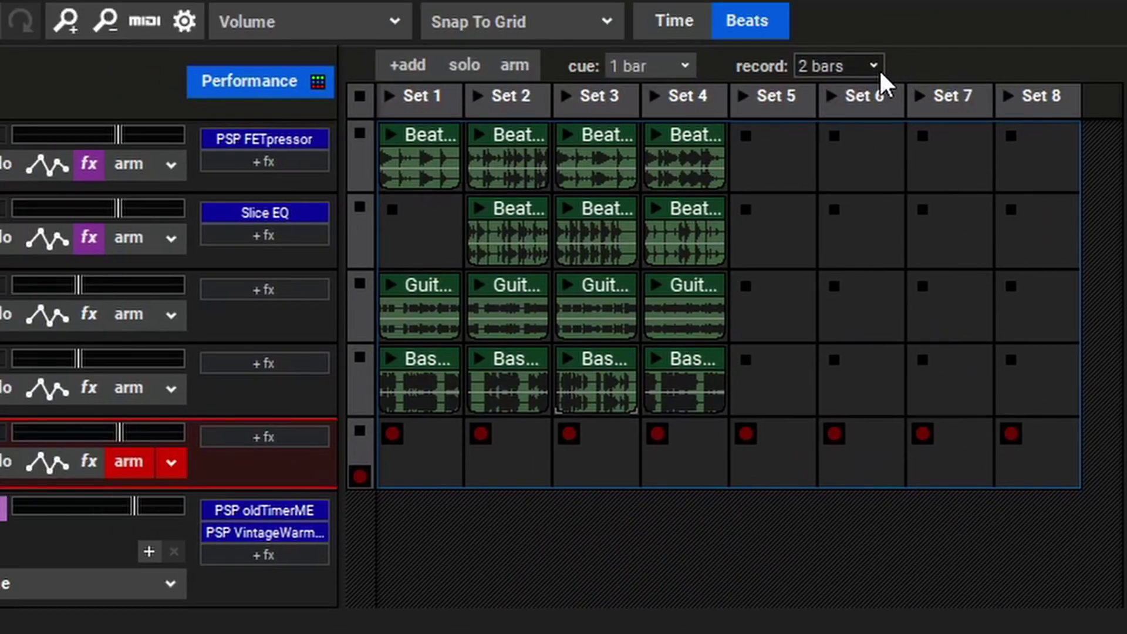
{"action": "left_click", "coordinate": [873, 66]}
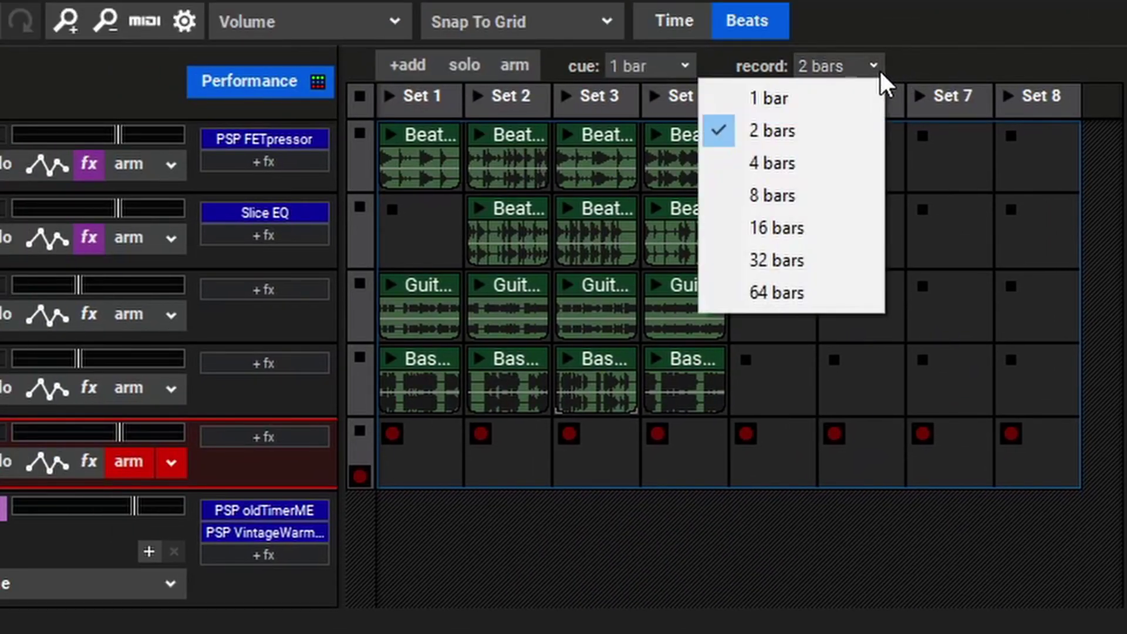
{"action": "left_click", "coordinate": [857, 131]}
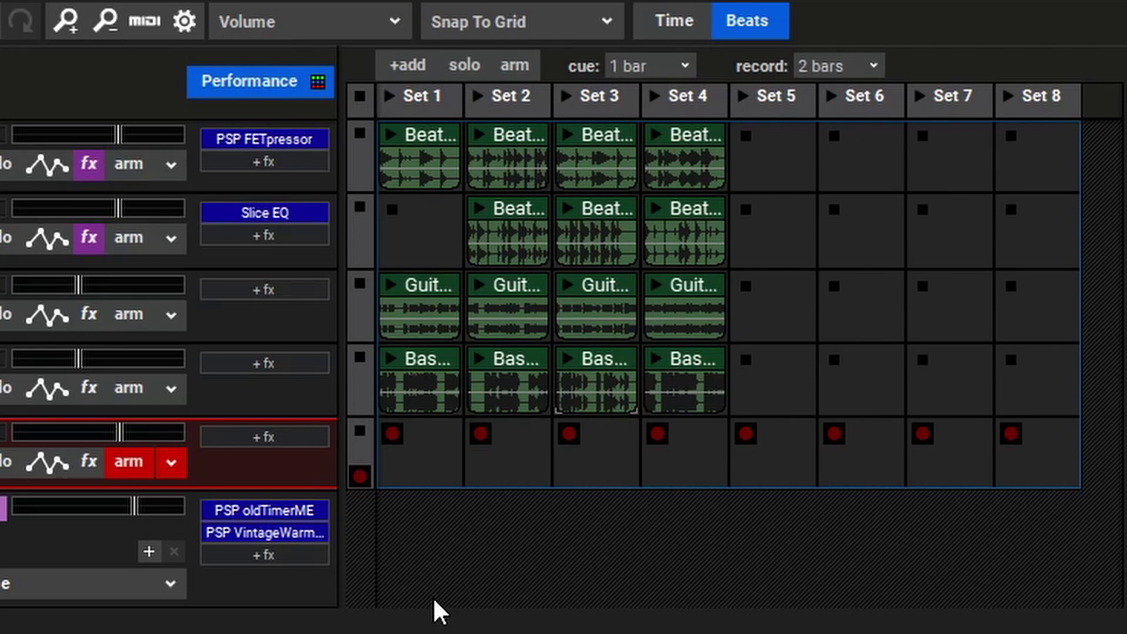
Record a two-bar bongo MIDI part into the Bongo track's Set 1 slot.
{"action": "left_click", "coordinate": [401, 441]}
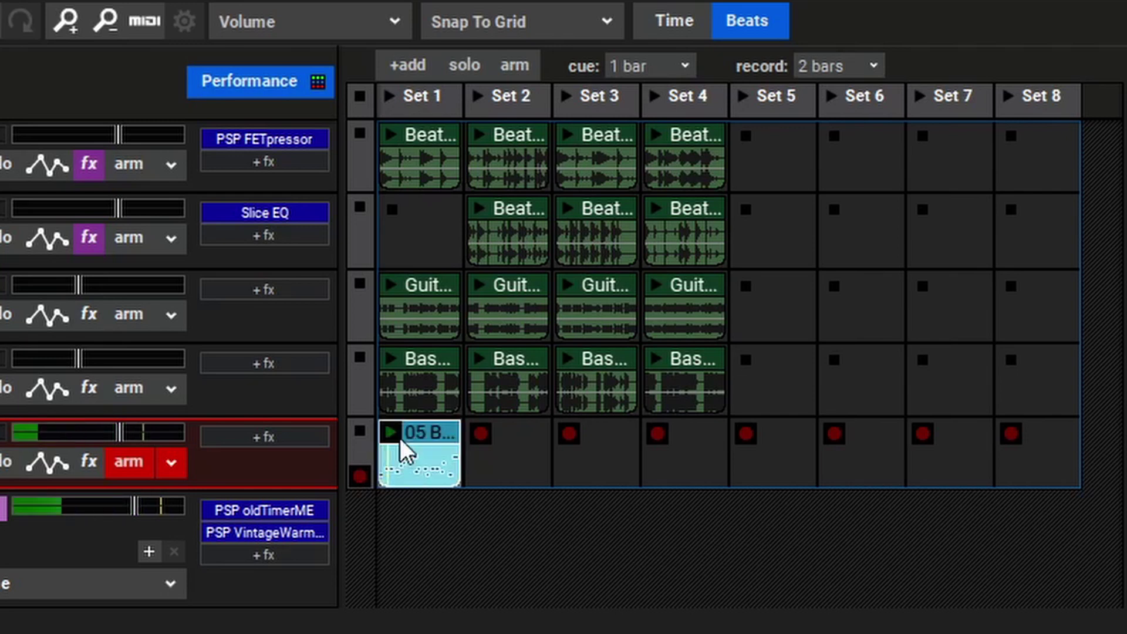
{"action": "left_click", "coordinate": [402, 441]}
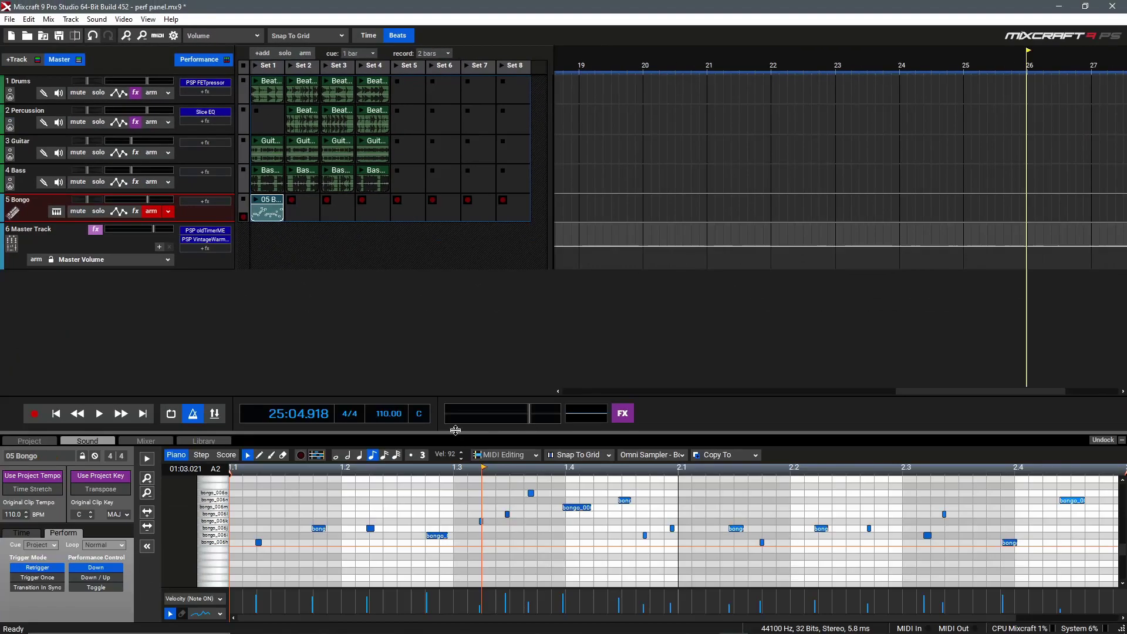
Quantize the 05 Bongo clip's notes to 1/16 notes and play it back to check.
{"action": "left_click", "coordinate": [455, 500]}
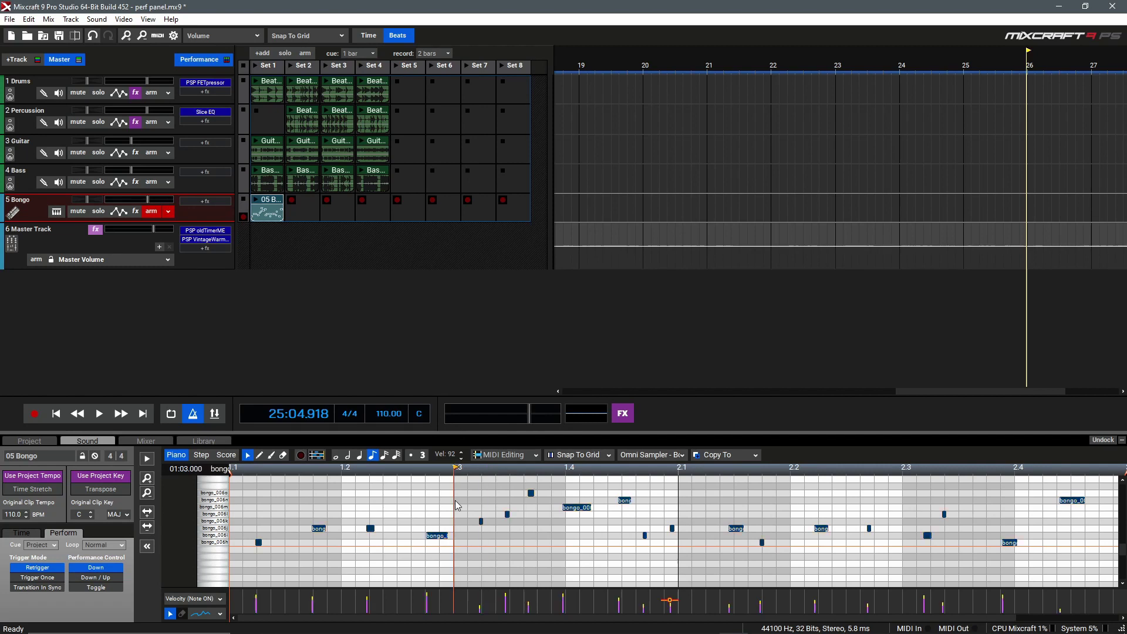
{"action": "left_click", "coordinate": [504, 454]}
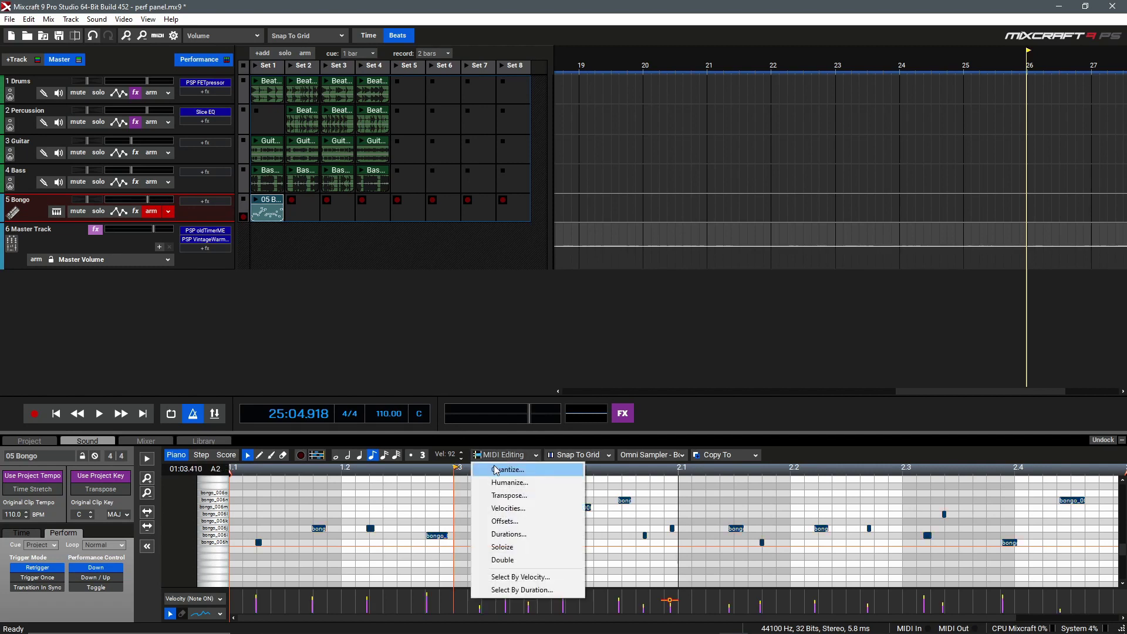
{"action": "left_click", "coordinate": [507, 469]}
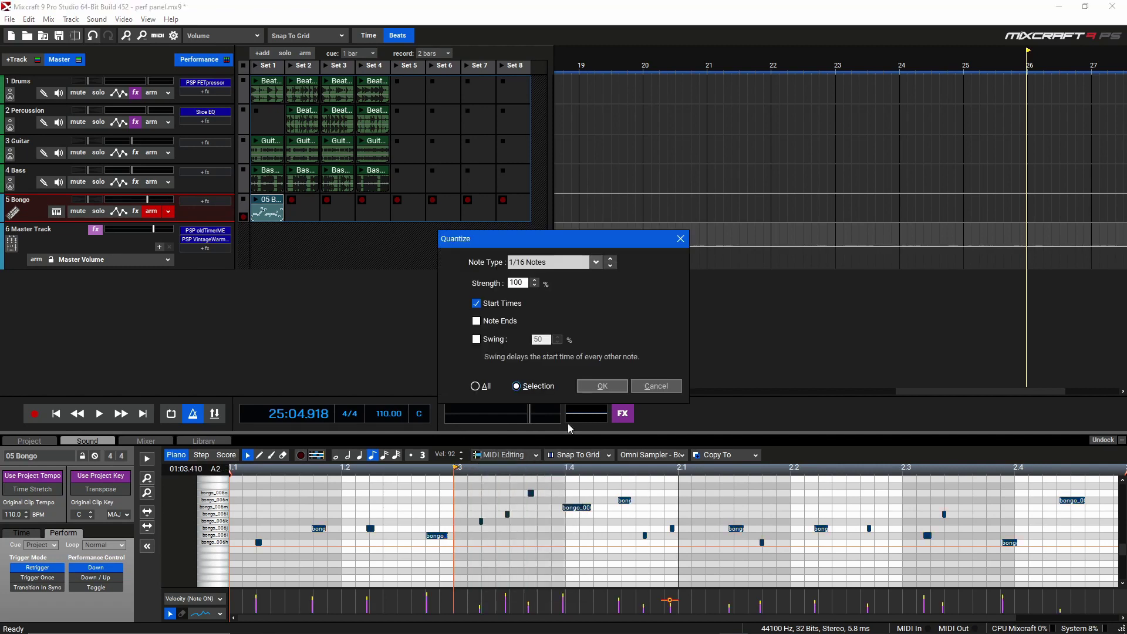
{"action": "left_click", "coordinate": [601, 386]}
{"action": "left_click", "coordinate": [255, 202]}
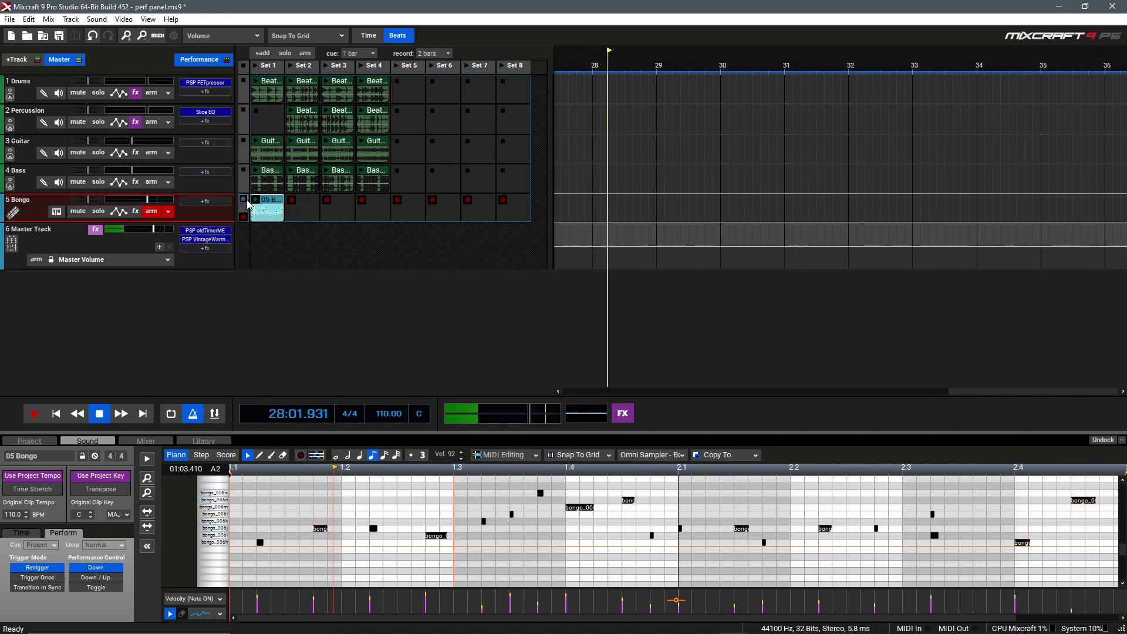
{"action": "key", "text": "space"}
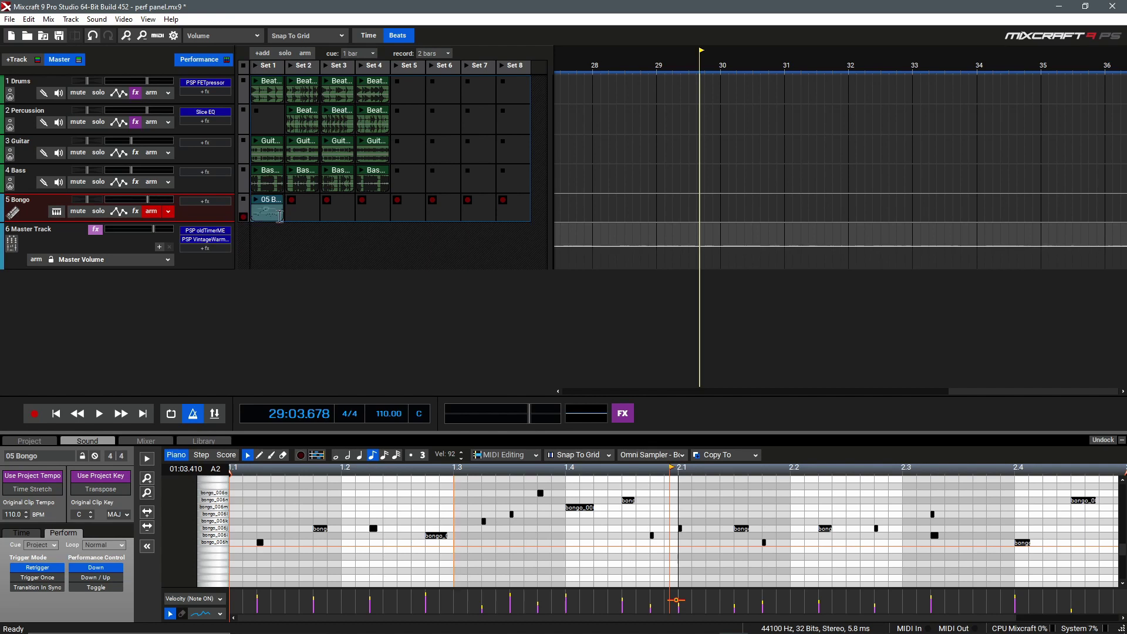
Delete the 05 Bongo clip from the Bongo track's Set 1 slot.
{"action": "key", "text": "Delete"}
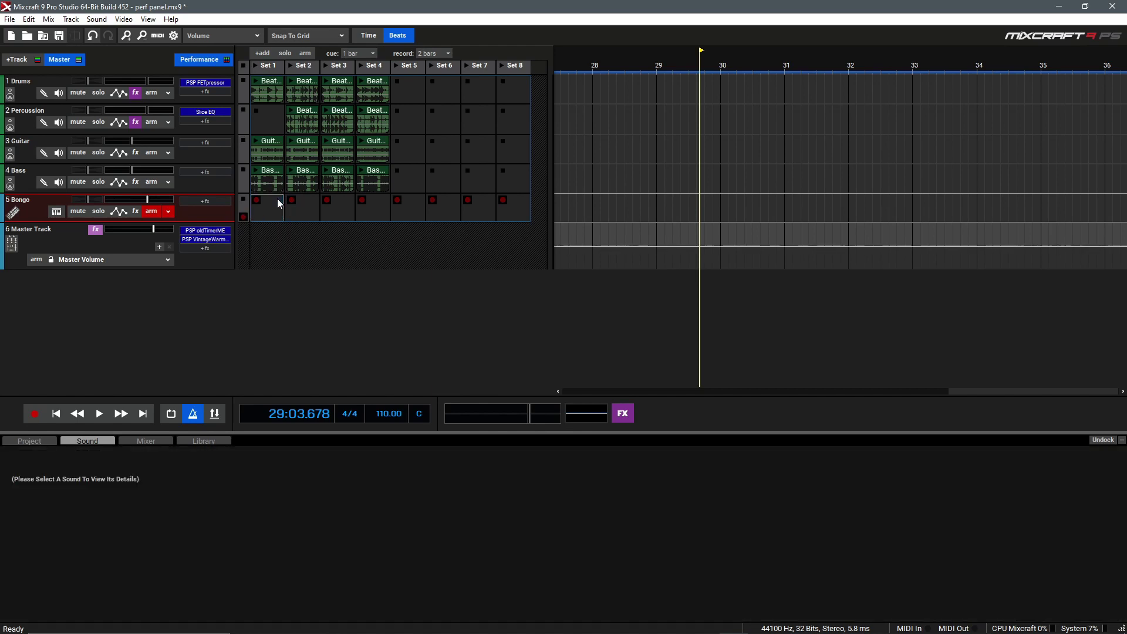
{"action": "key", "text": "ctrl+m"}
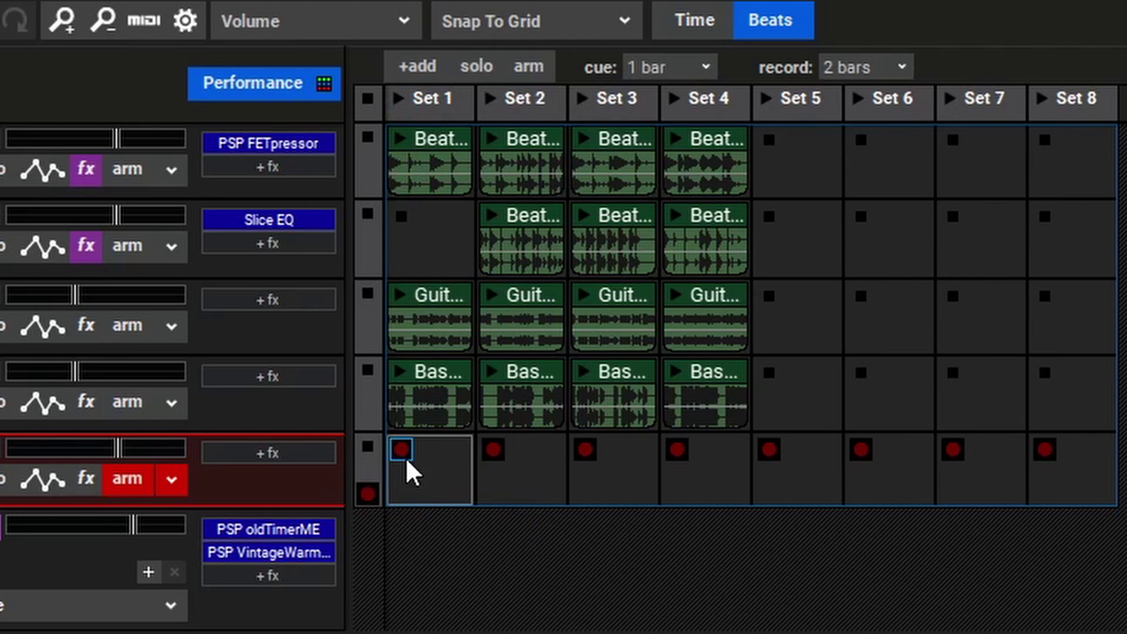
Set the launch cue to 2 bars and start all the Set 1 clips.
{"action": "left_click", "coordinate": [705, 73]}
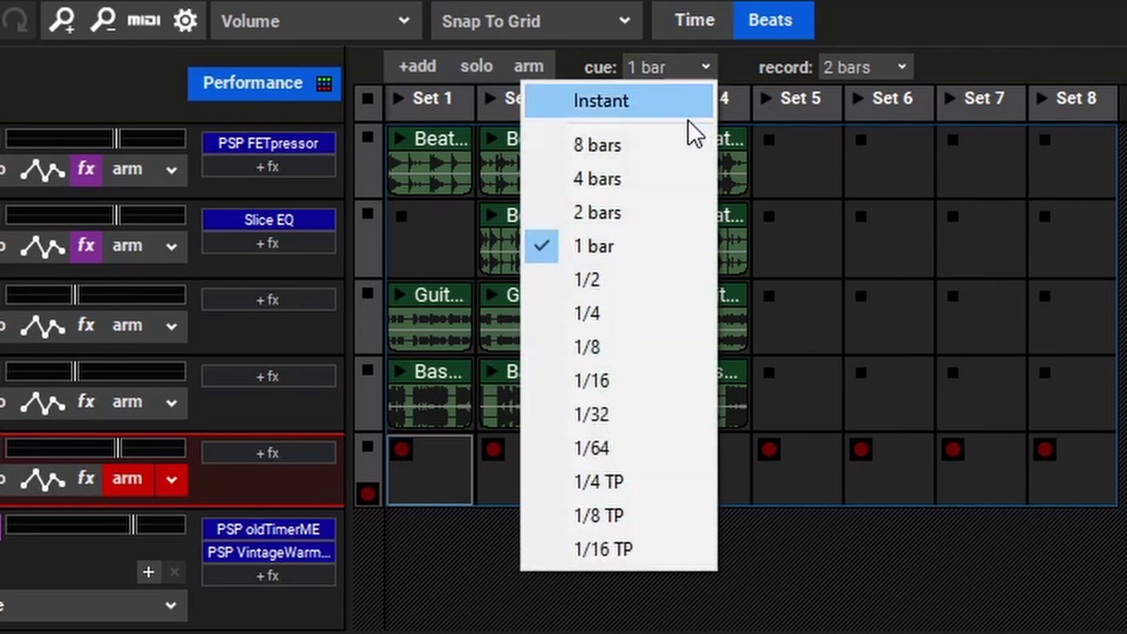
{"action": "left_click", "coordinate": [665, 213]}
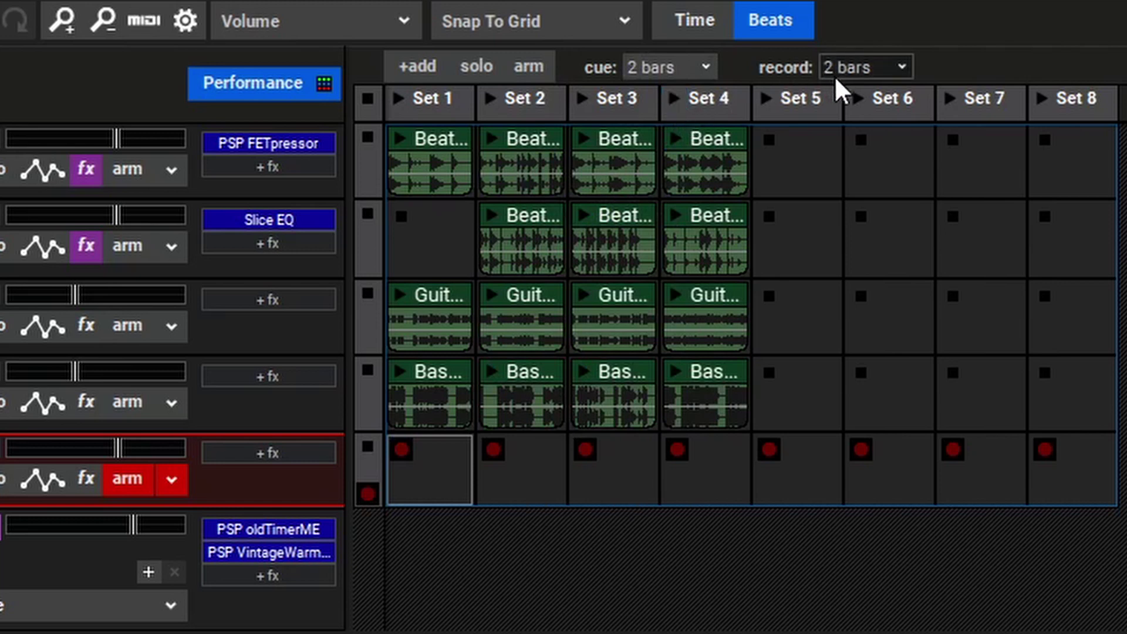
{"action": "left_click", "coordinate": [399, 99]}
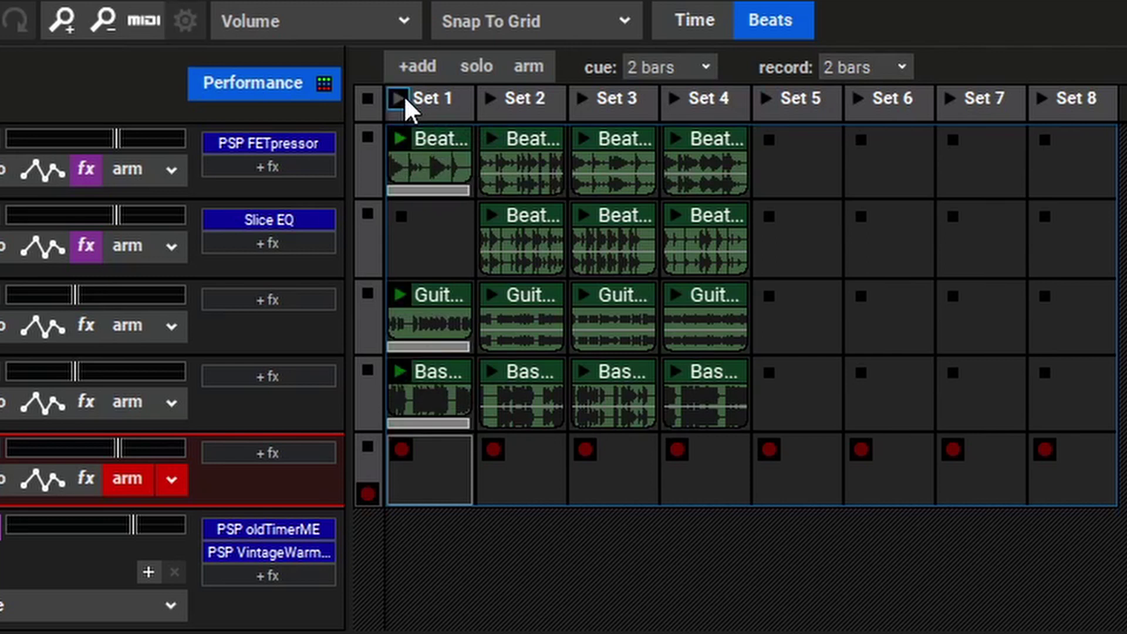
Record a bongo part into the Bongo track's Set 1 slot during Set 1 playback, then stop all clips.
{"action": "left_click", "coordinate": [404, 460]}
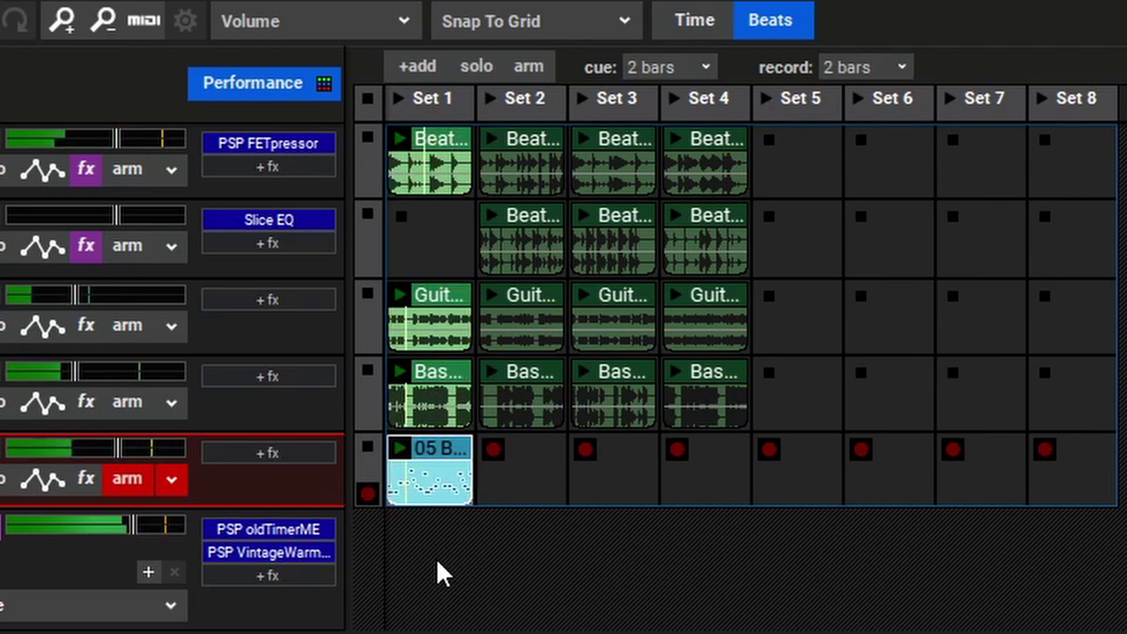
{"action": "left_click", "coordinate": [367, 99]}
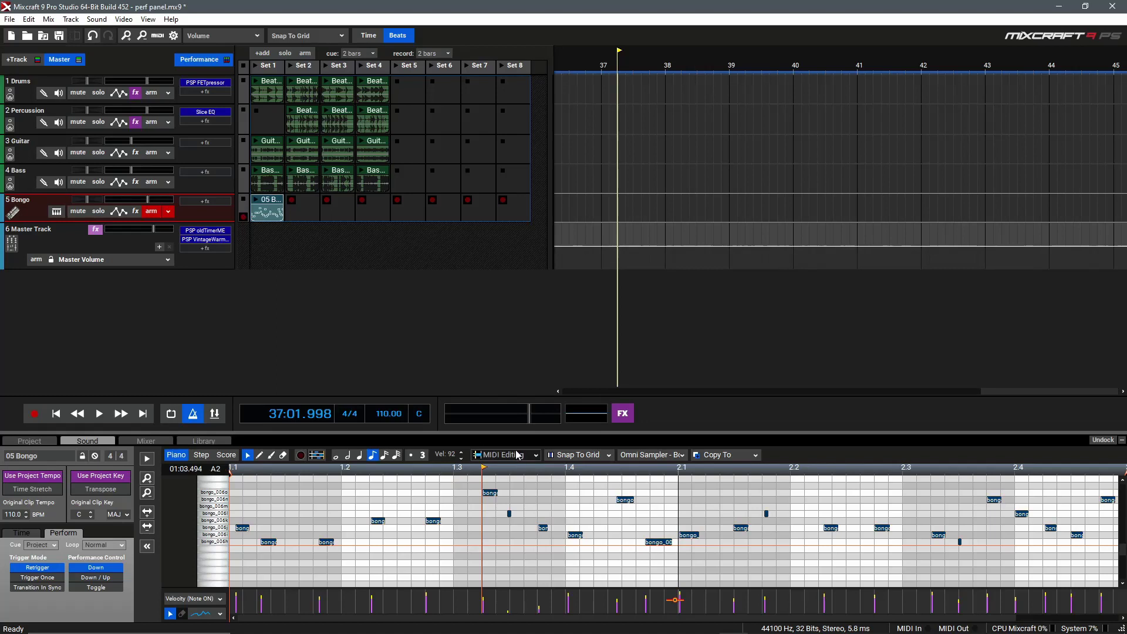
Quantize the new bongo clip's notes to 1/16 notes.
{"action": "left_click", "coordinate": [516, 455]}
{"action": "left_click", "coordinate": [499, 468]}
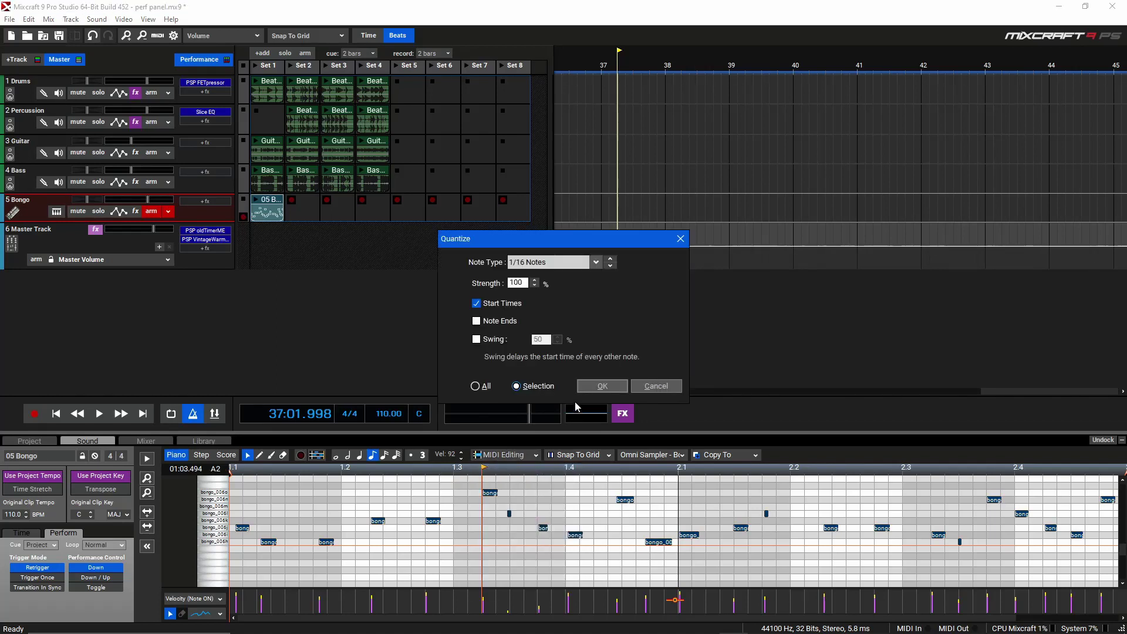
{"action": "left_click", "coordinate": [586, 386]}
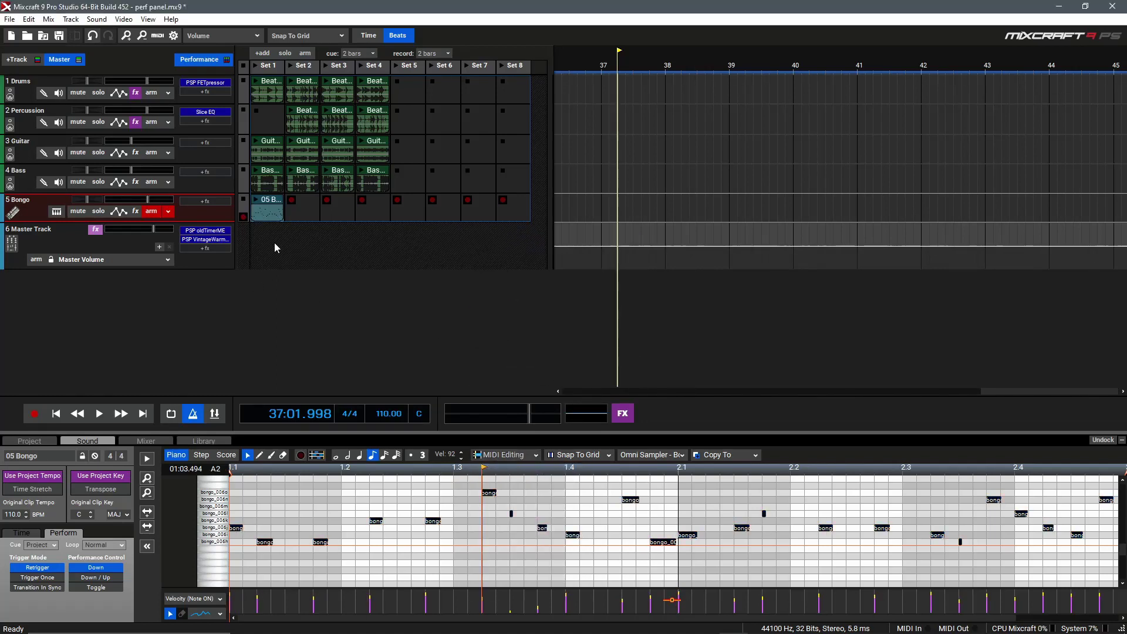
Disarm the Bongo track, then play Set 1 and stop all clips.
{"action": "left_click", "coordinate": [156, 215]}
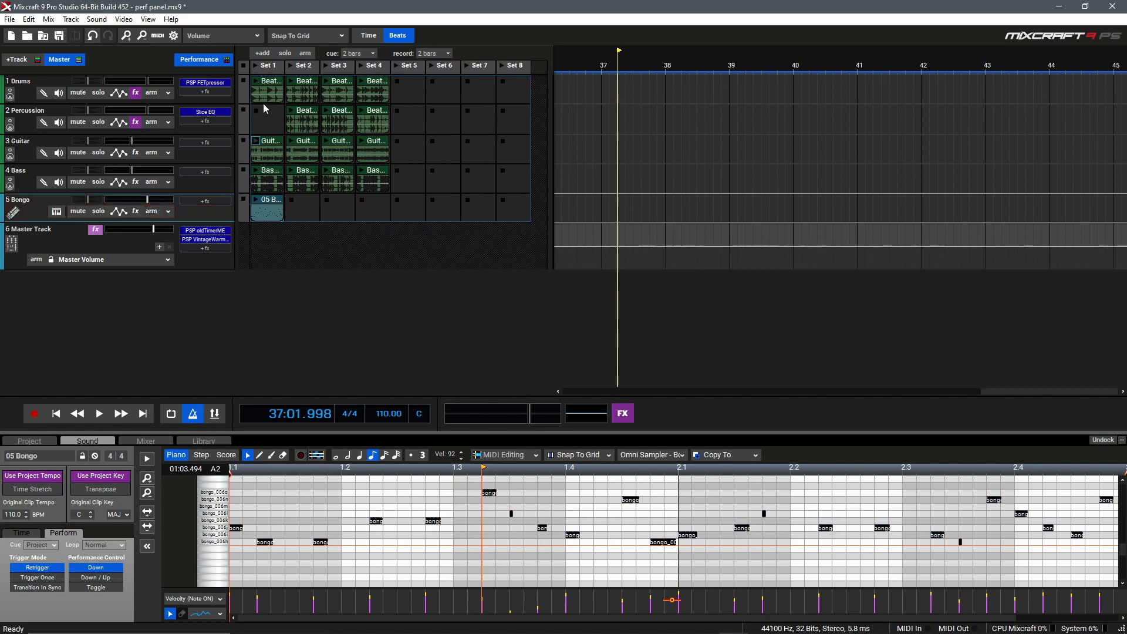
{"action": "left_click", "coordinate": [255, 66]}
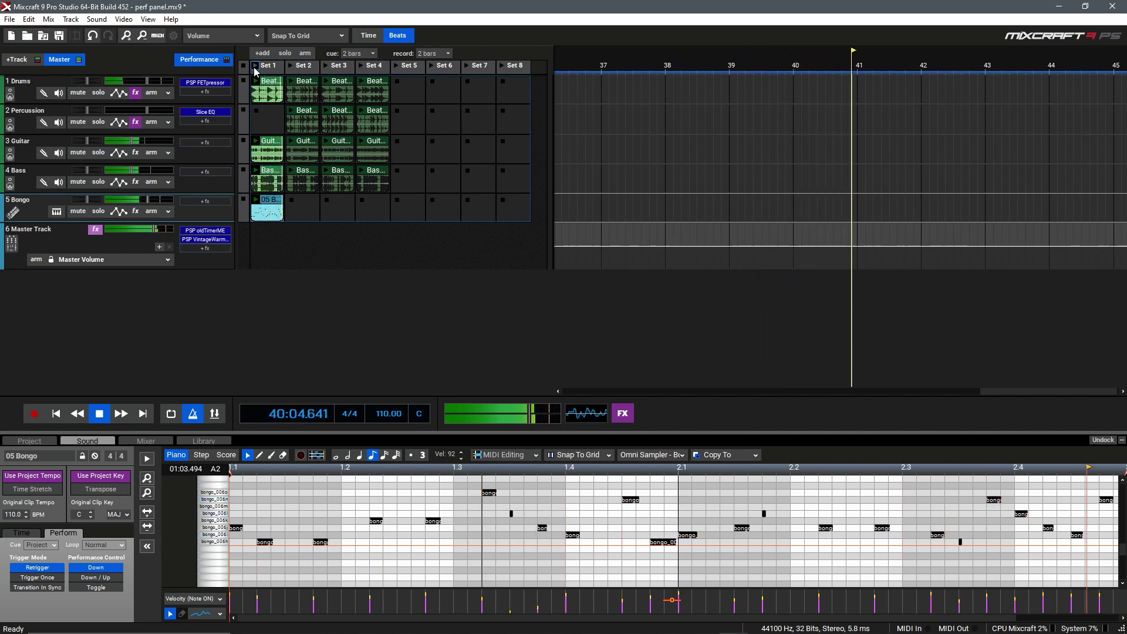
{"action": "left_click", "coordinate": [243, 66]}
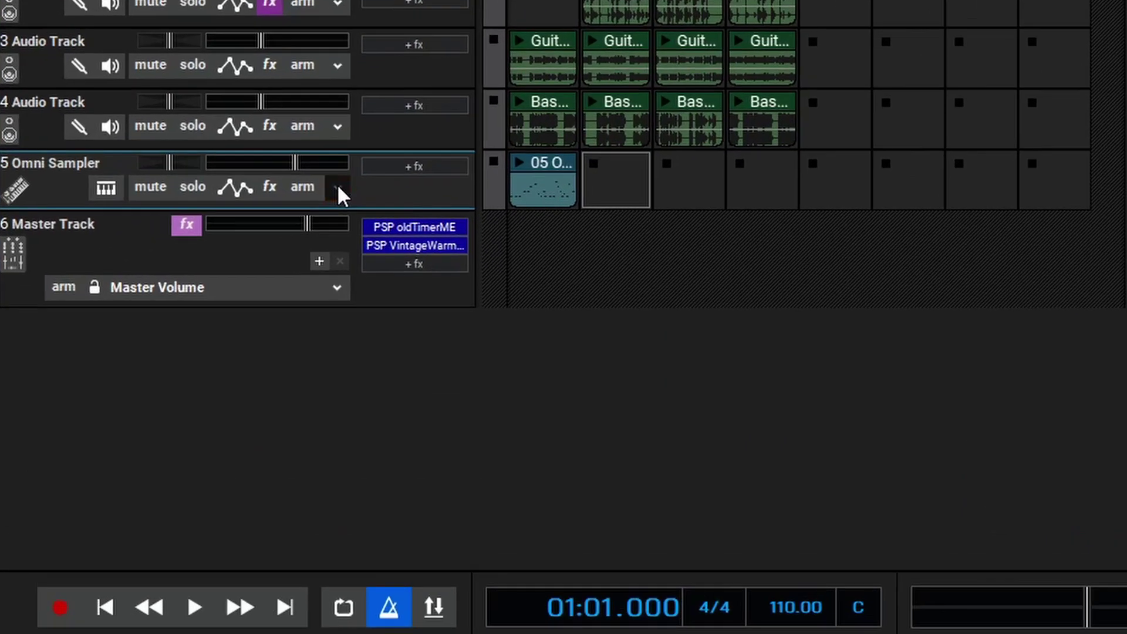
Set the Omni Sampler track's automatic quantization to 1/16 notes and arm it for recording.
{"action": "left_click", "coordinate": [338, 186]}
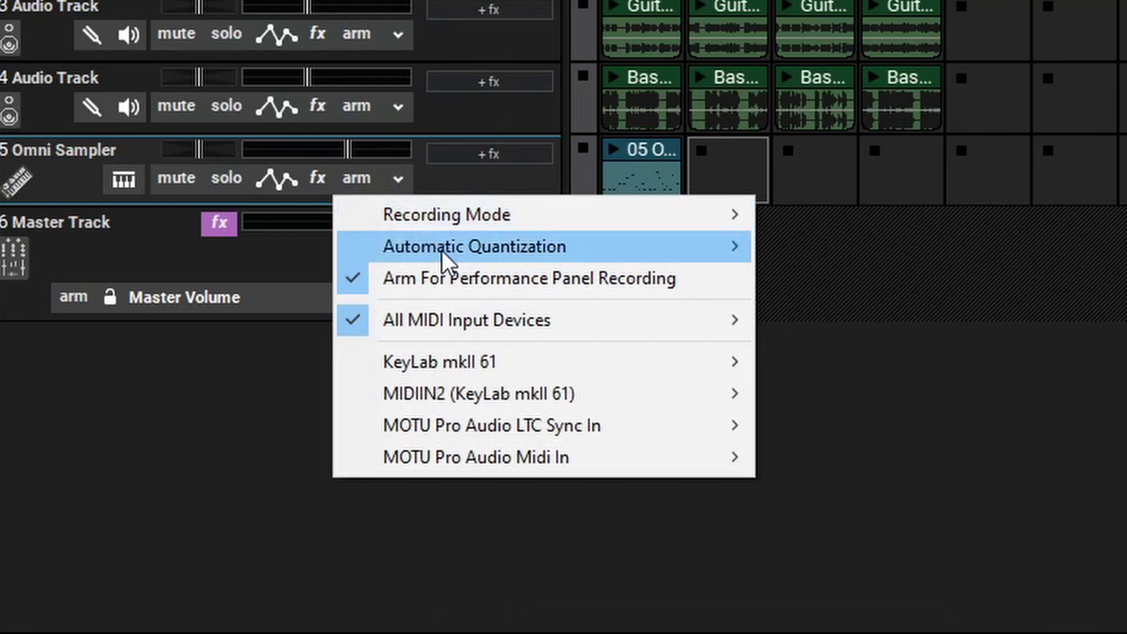
{"action": "mouse_move", "coordinate": [375, 248]}
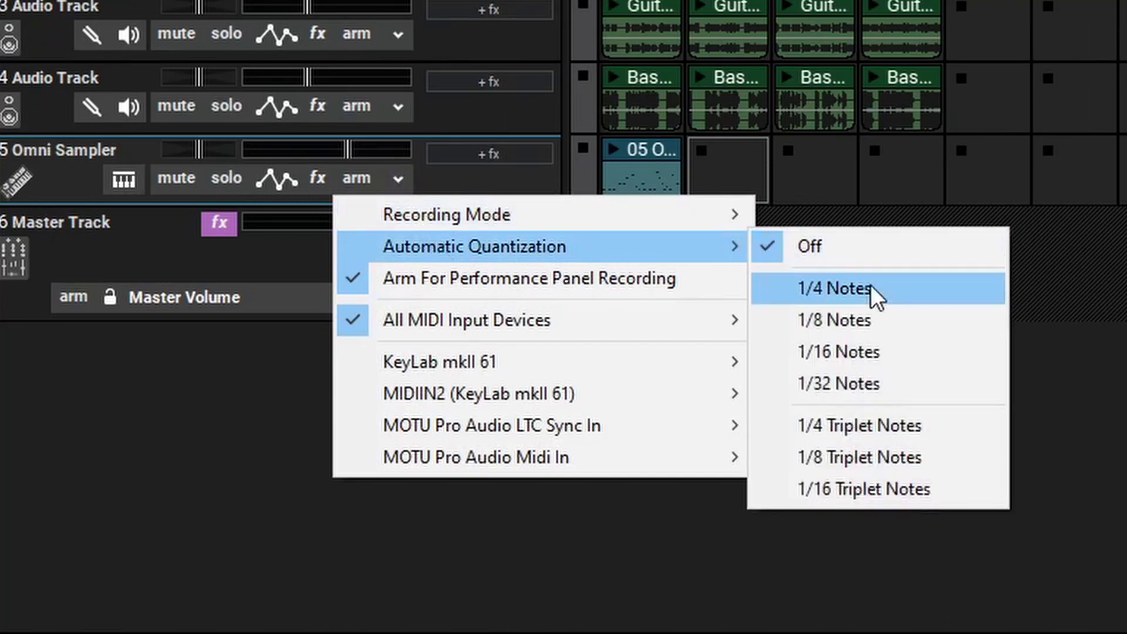
{"action": "left_click", "coordinate": [903, 354]}
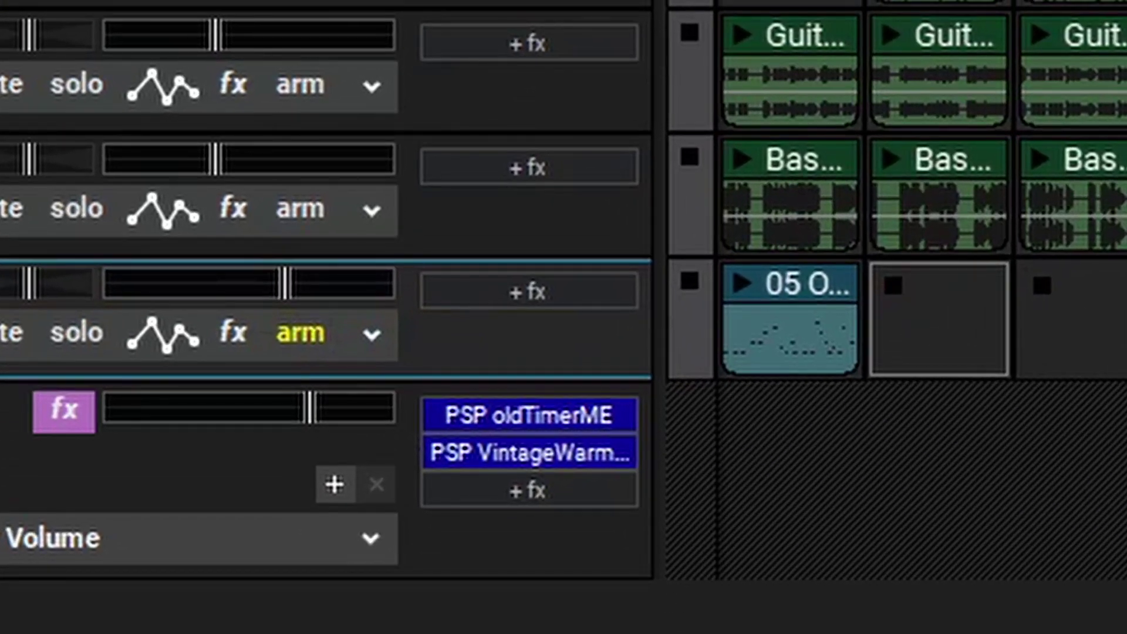
{"action": "left_click", "coordinate": [302, 352]}
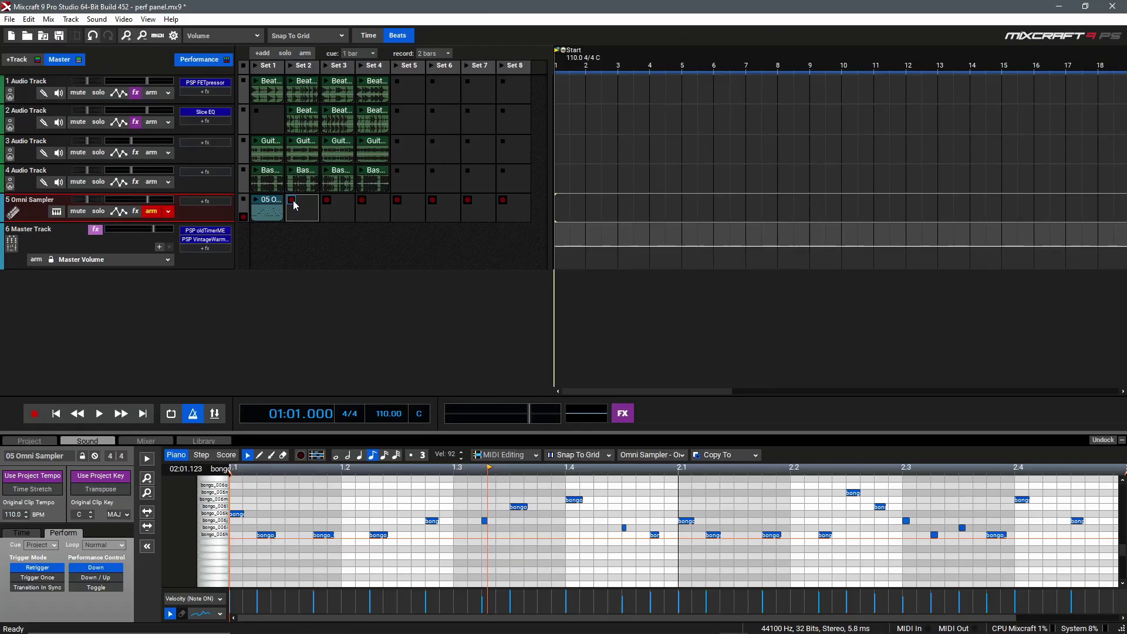
Record a bongo part into the Omni Sampler track's Set 2 slot, then stop playback with Space.
{"action": "left_click", "coordinate": [294, 201]}
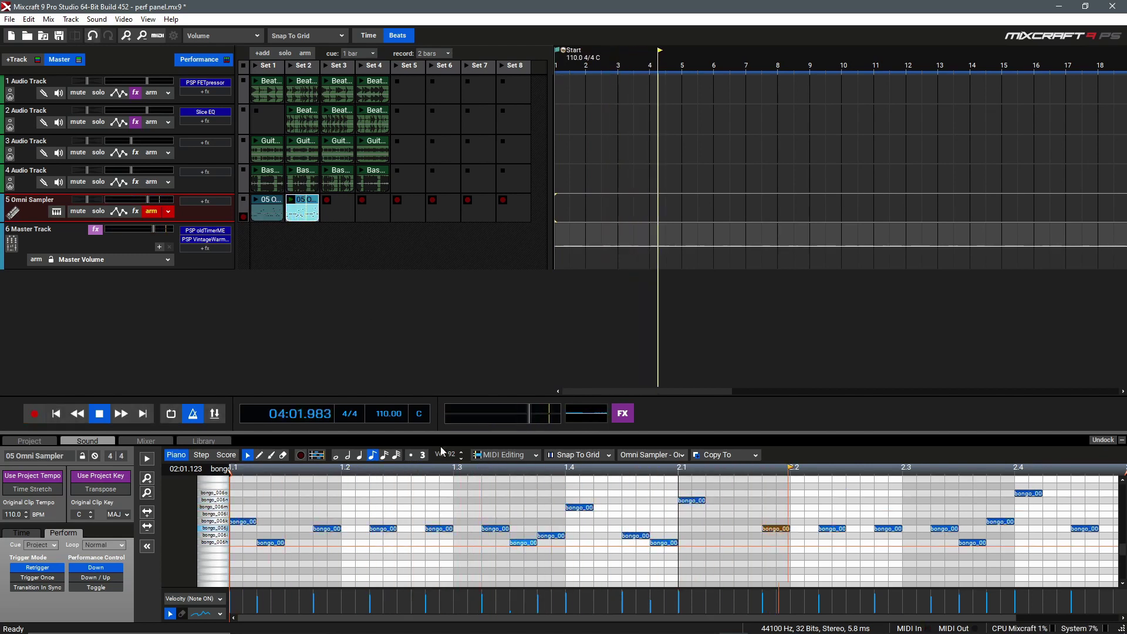
{"action": "key", "text": "space"}
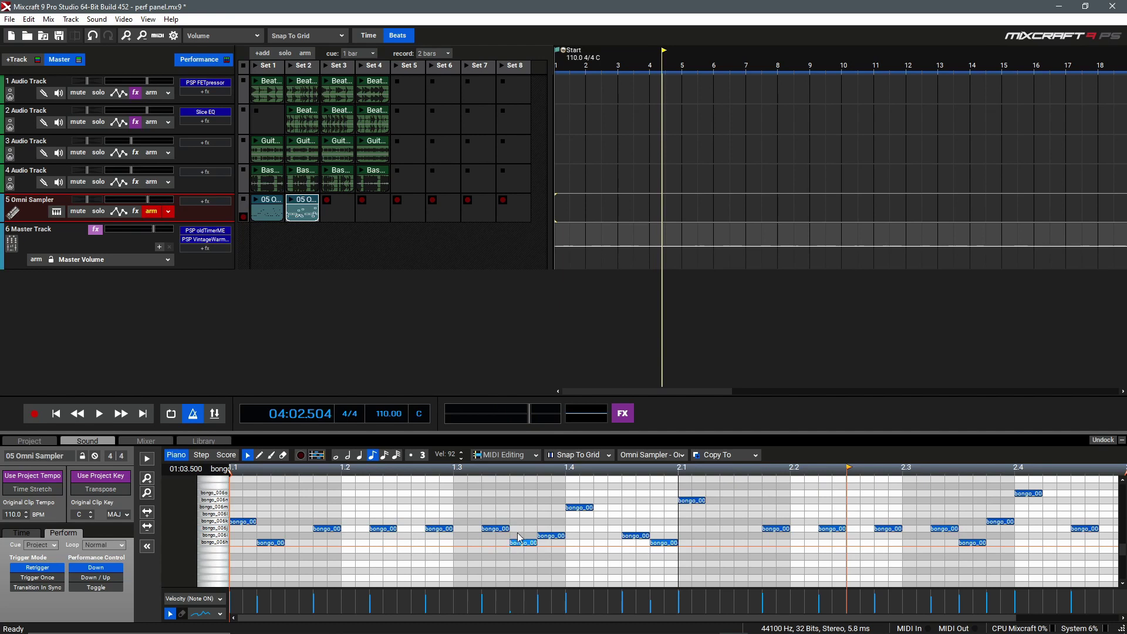